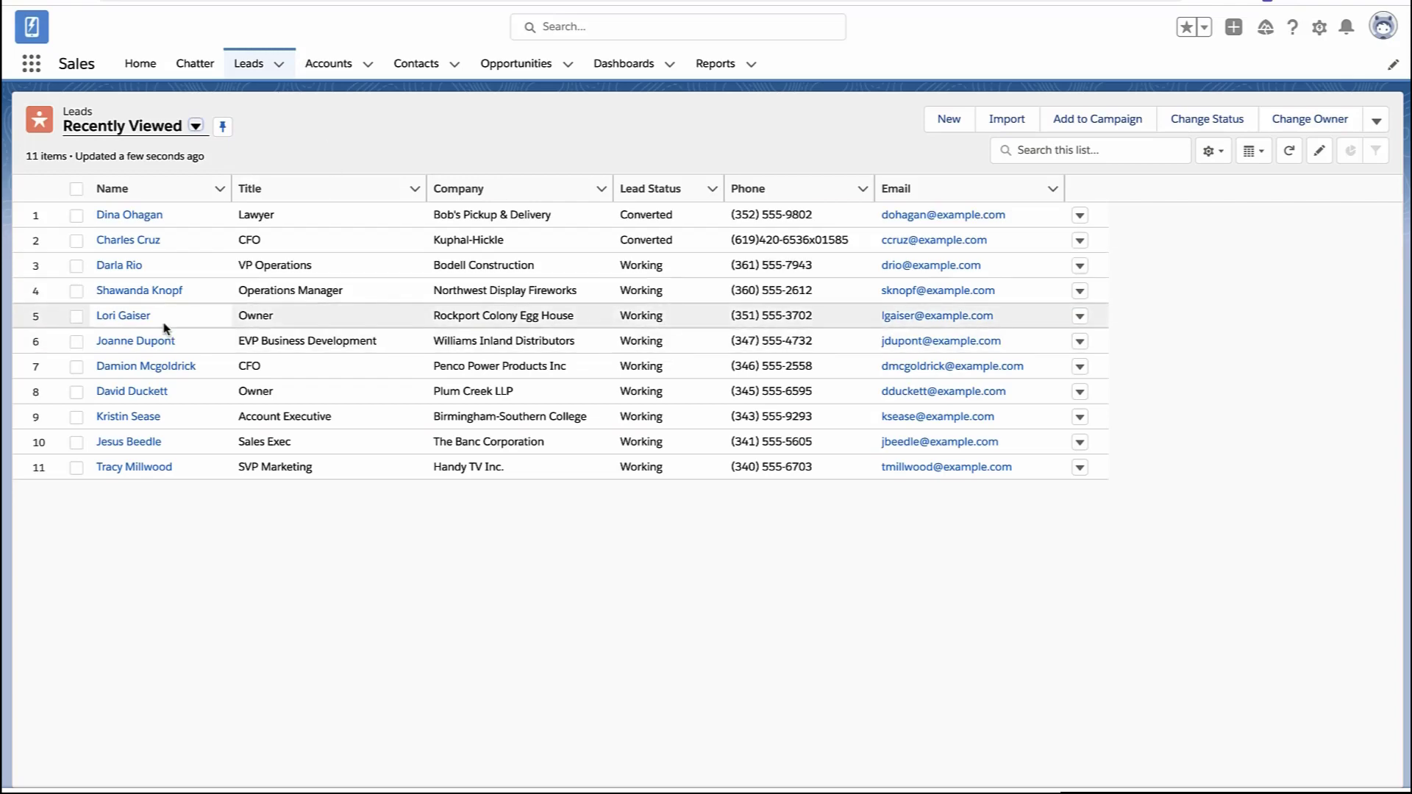
- Open the Rockport Colony Egg House lead, mark it Converted, and bring up the Convert Lead dialog
{"action": "left_click", "coordinate": [135, 316]}
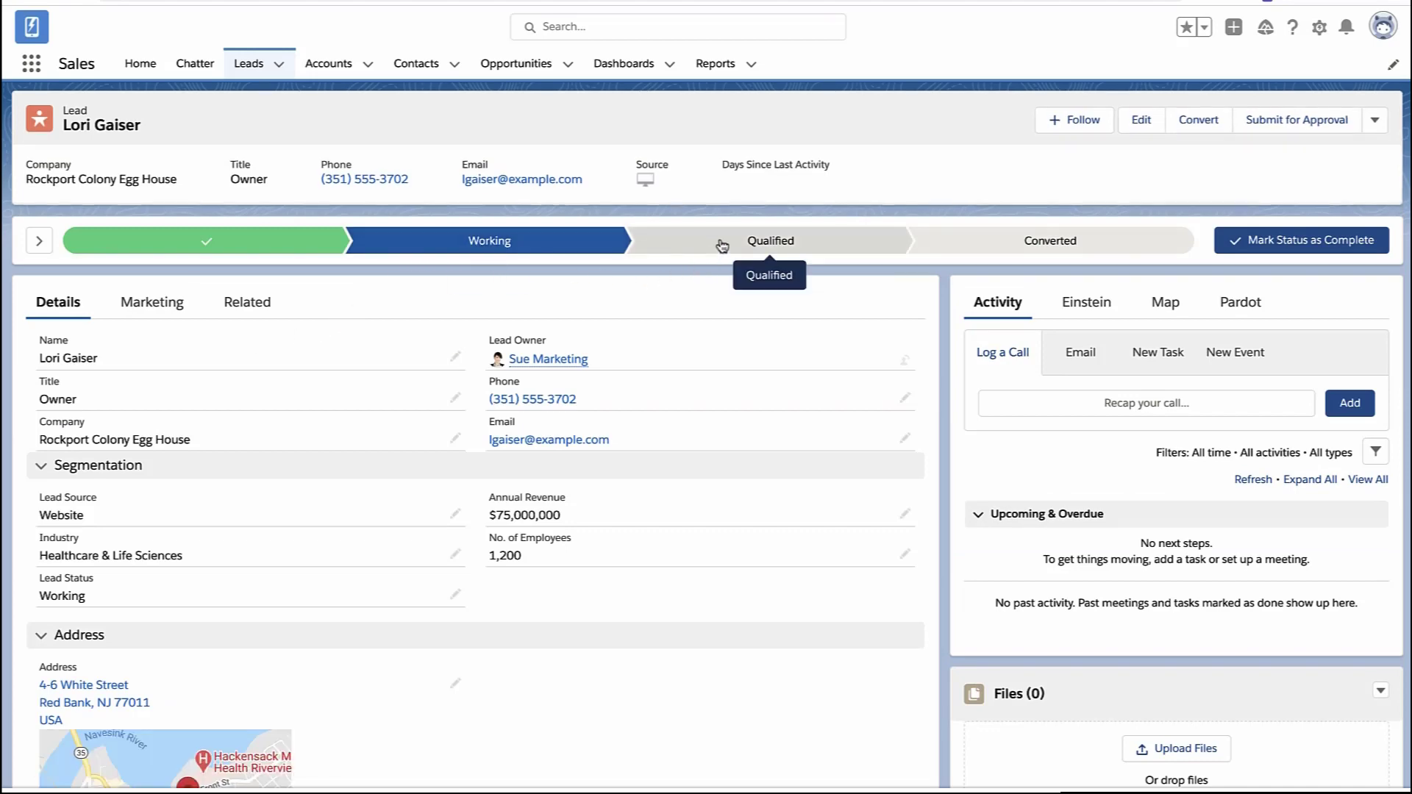
{"action": "left_click", "coordinate": [968, 249]}
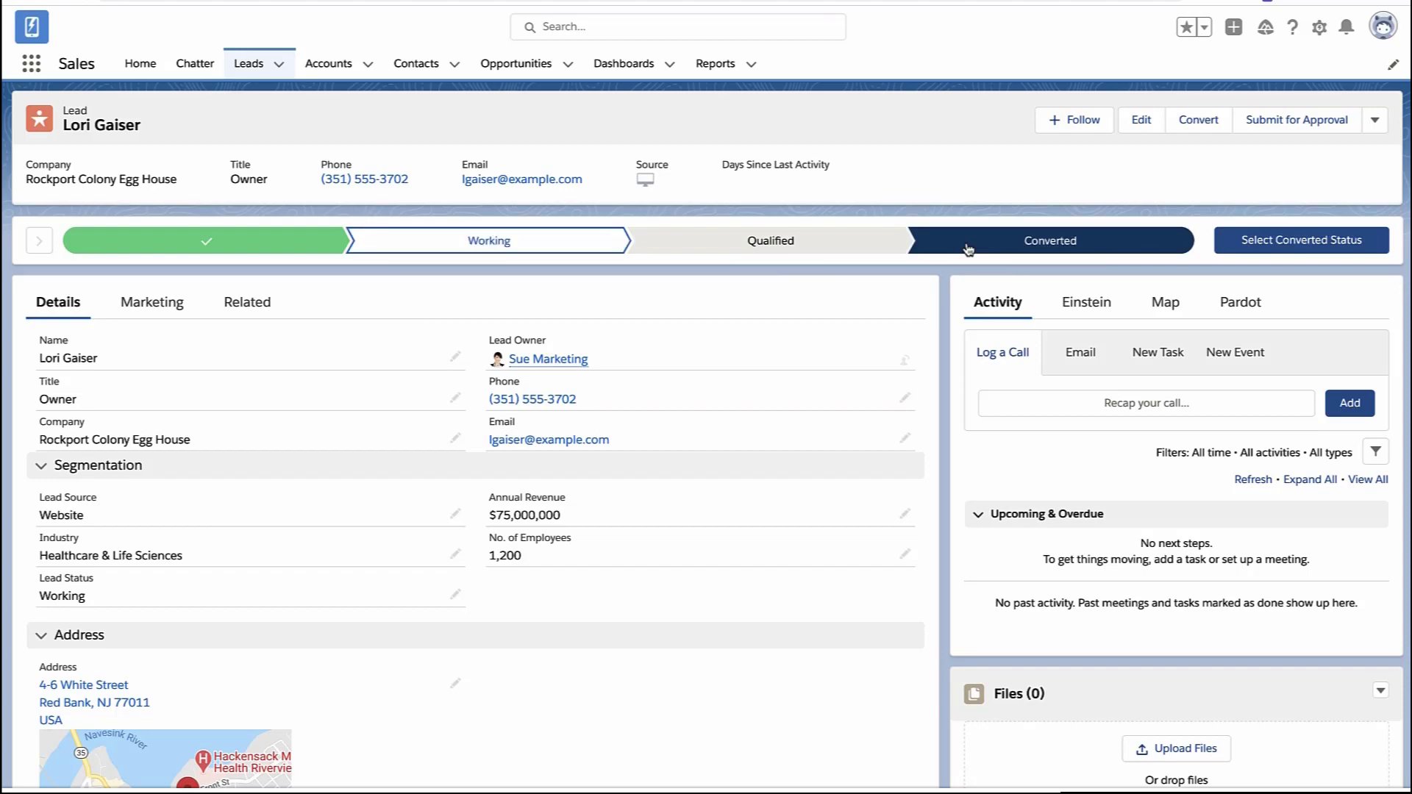
{"action": "left_click", "coordinate": [1285, 244]}
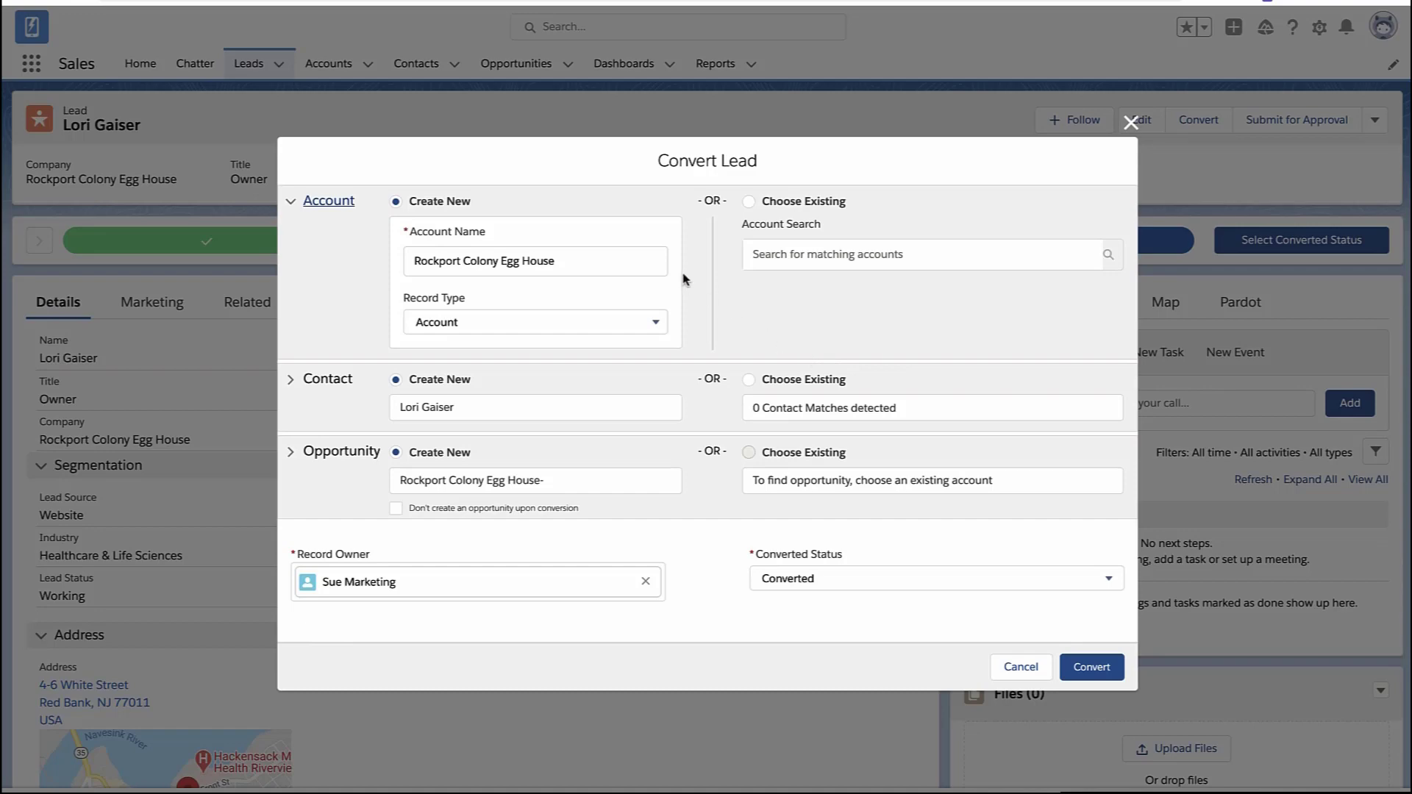
- Convert the lead with opportunity 'Rockport Colony Egg House- Big Deal', then return to Leads
{"action": "left_click", "coordinate": [587, 480]}
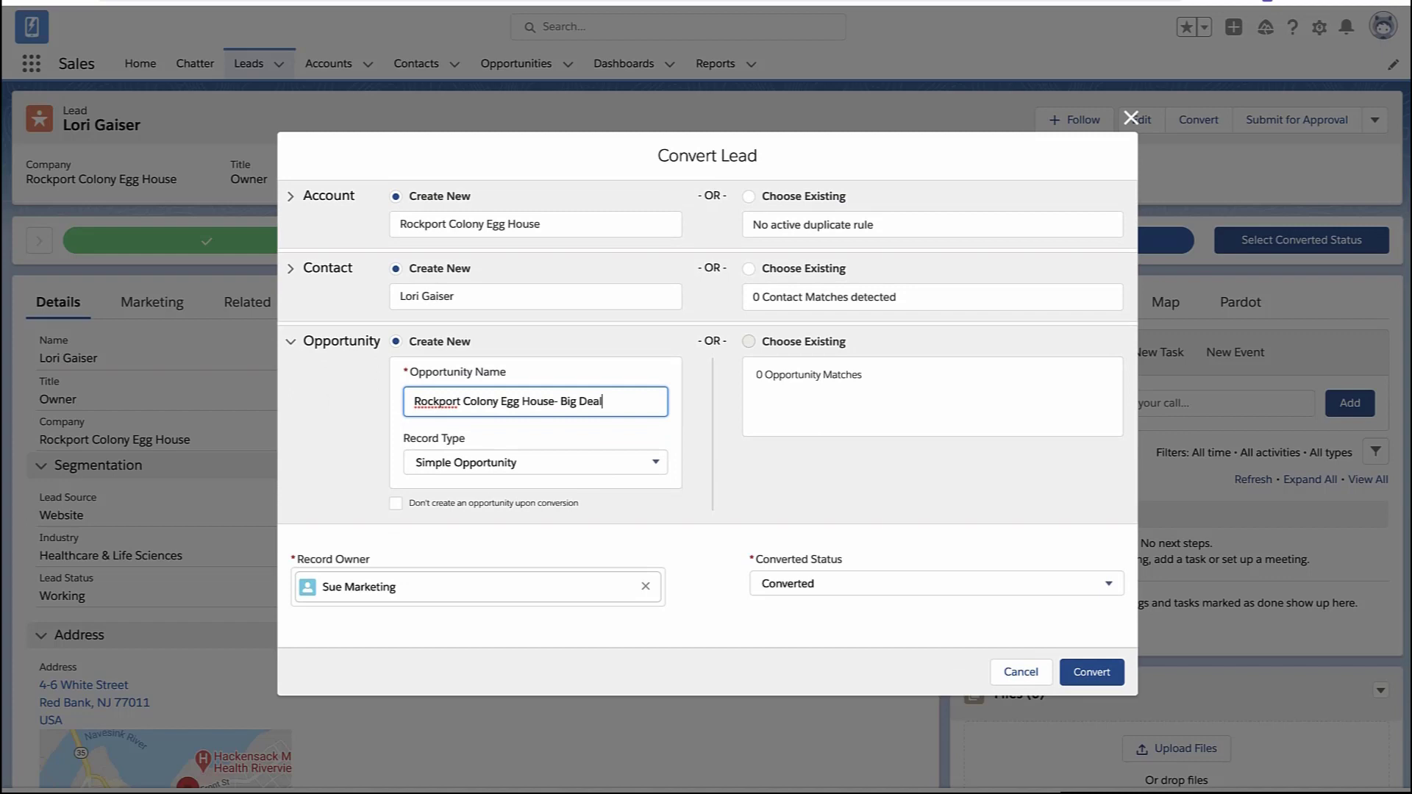
{"action": "left_click", "coordinate": [1079, 670]}
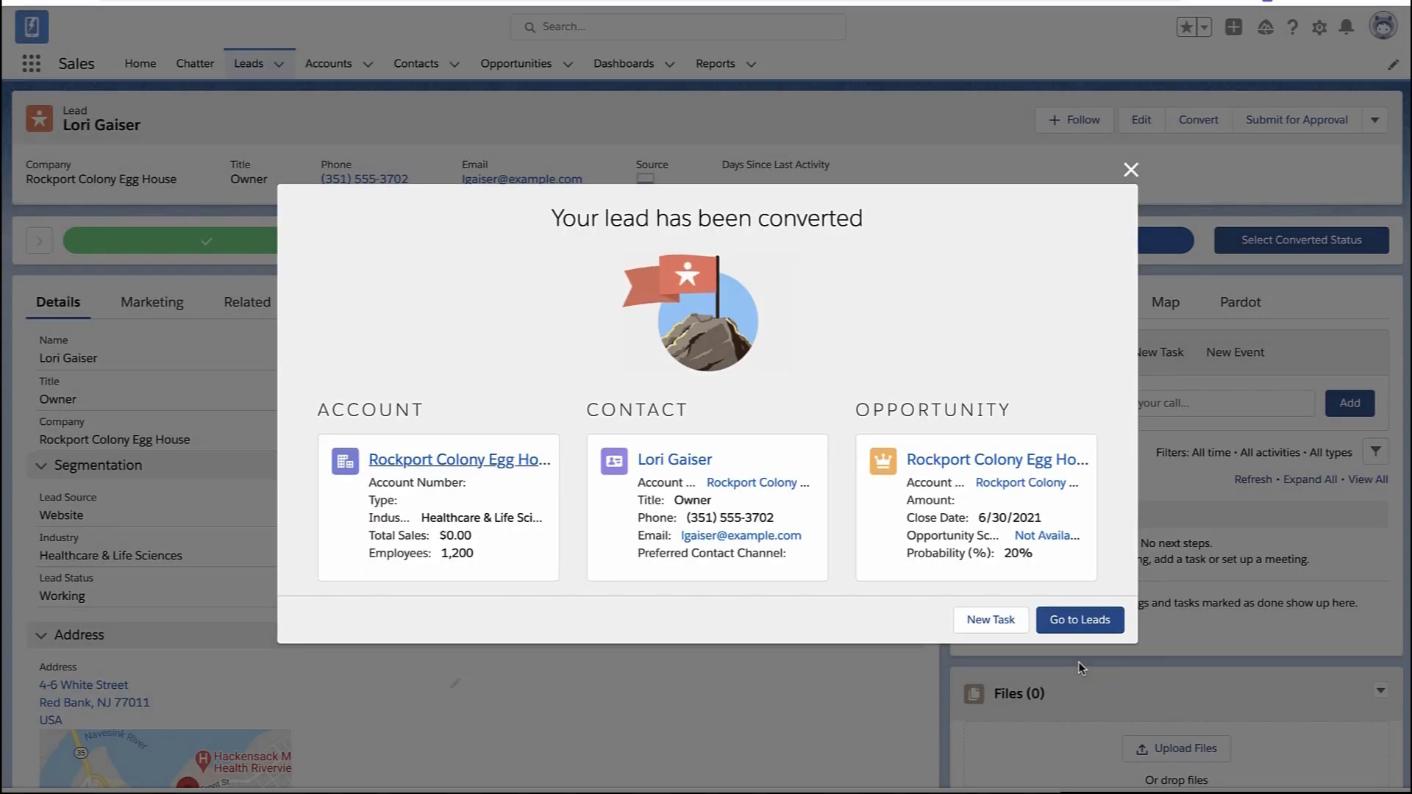
{"action": "left_click", "coordinate": [1059, 627]}
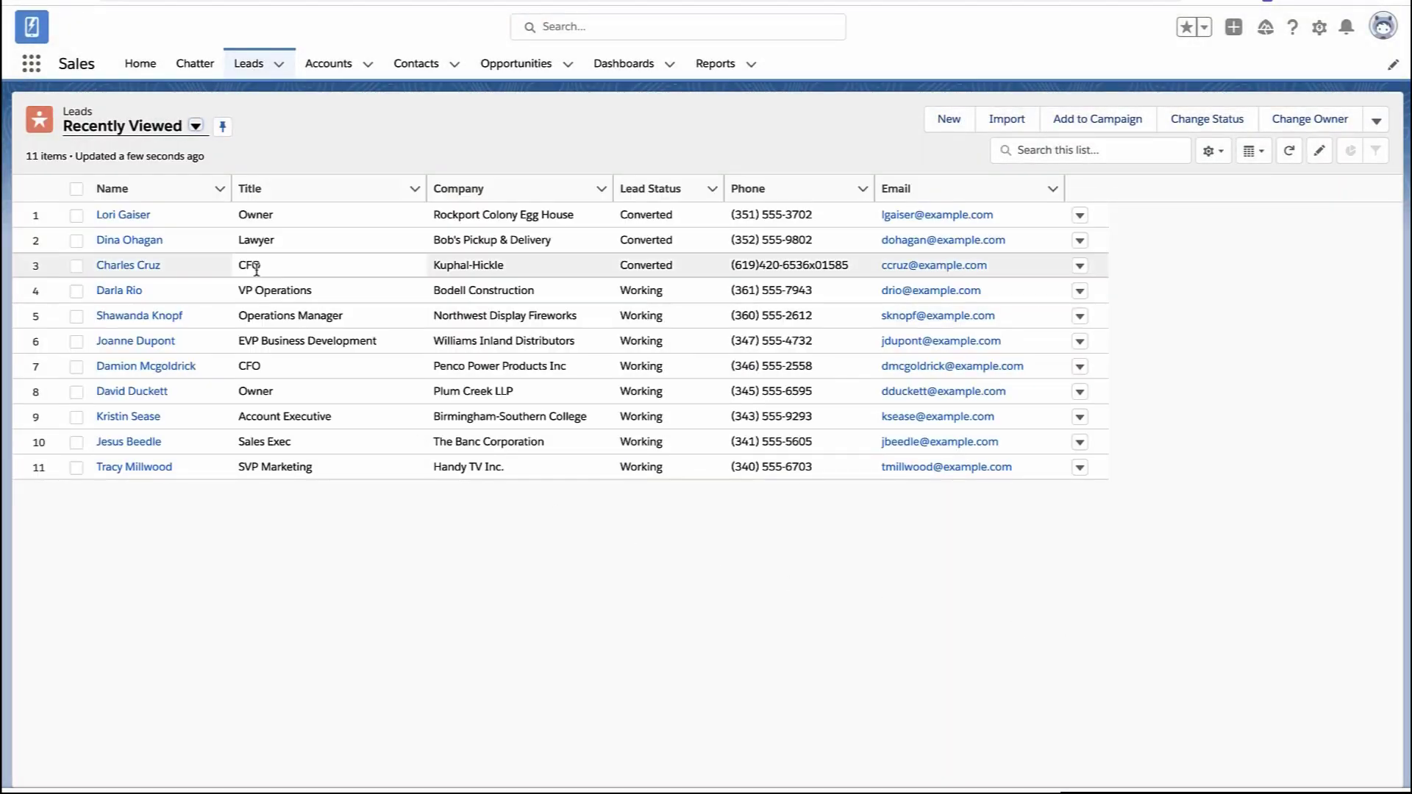
{"action": "left_click_drag", "start_coordinate": [153, 215], "coordinate": [98, 217]}
{"action": "left_click", "coordinate": [314, 163]}
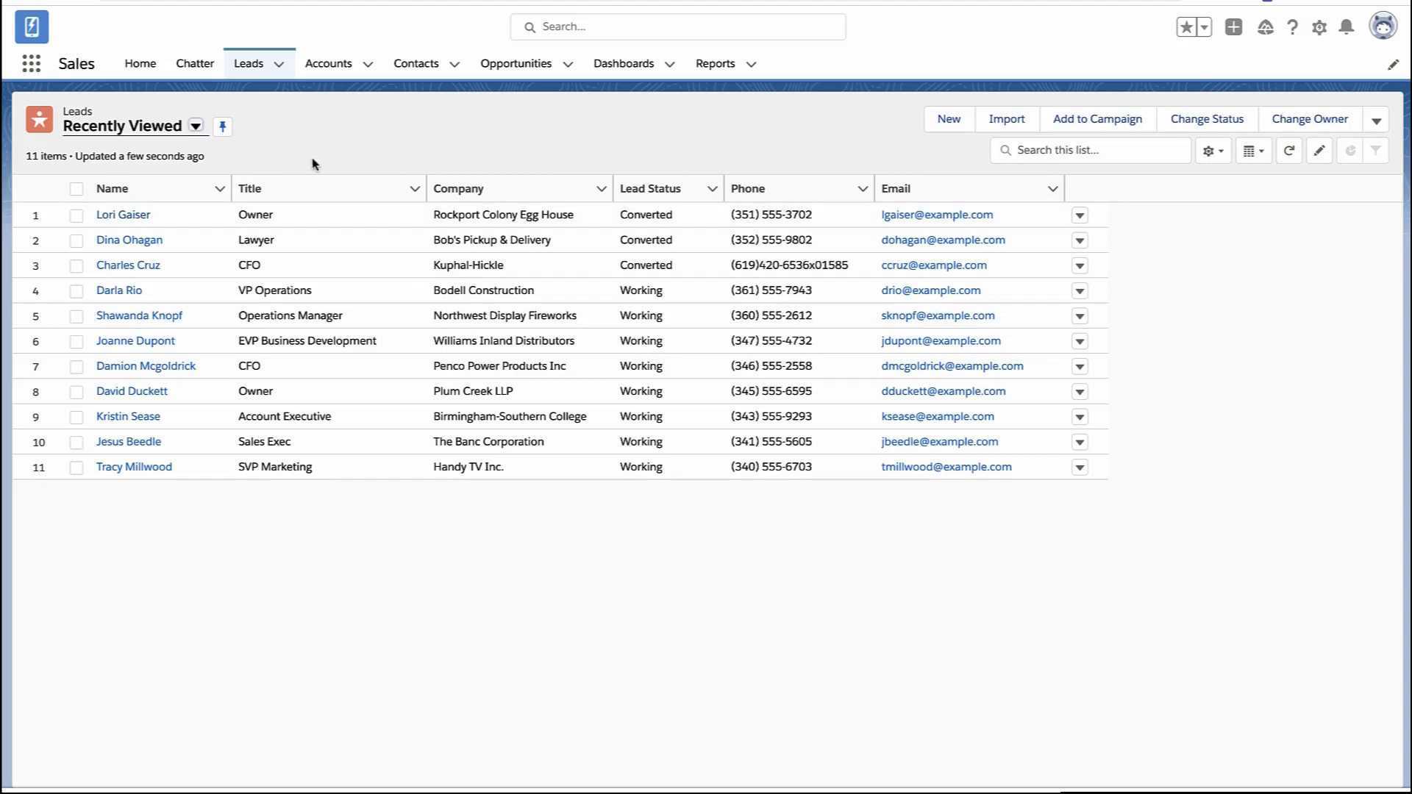
{"action": "left_click", "coordinate": [135, 216]}
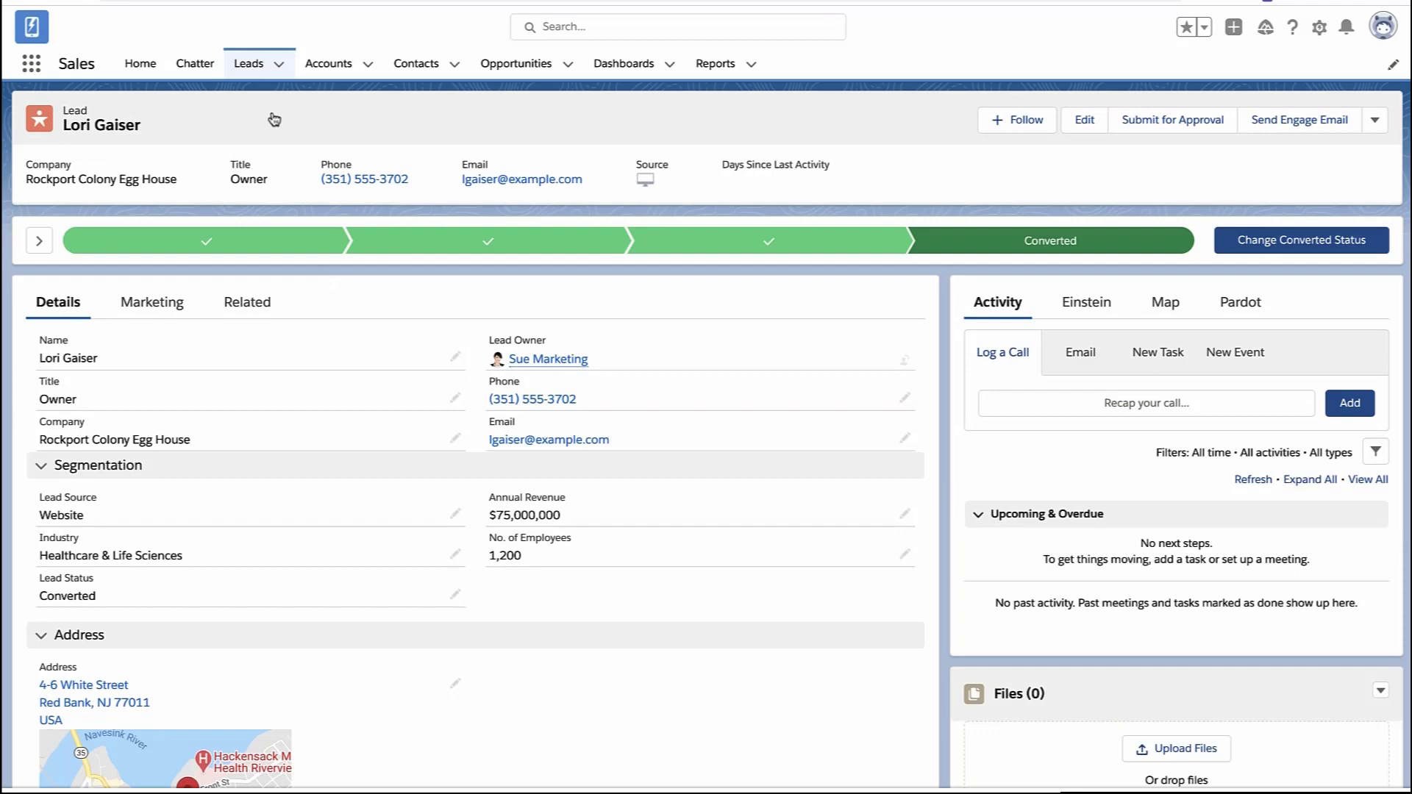
{"action": "left_click", "coordinate": [247, 63]}
- Switch to the All Leads list view and add a Converted equals True filter
{"action": "left_click", "coordinate": [196, 126]}
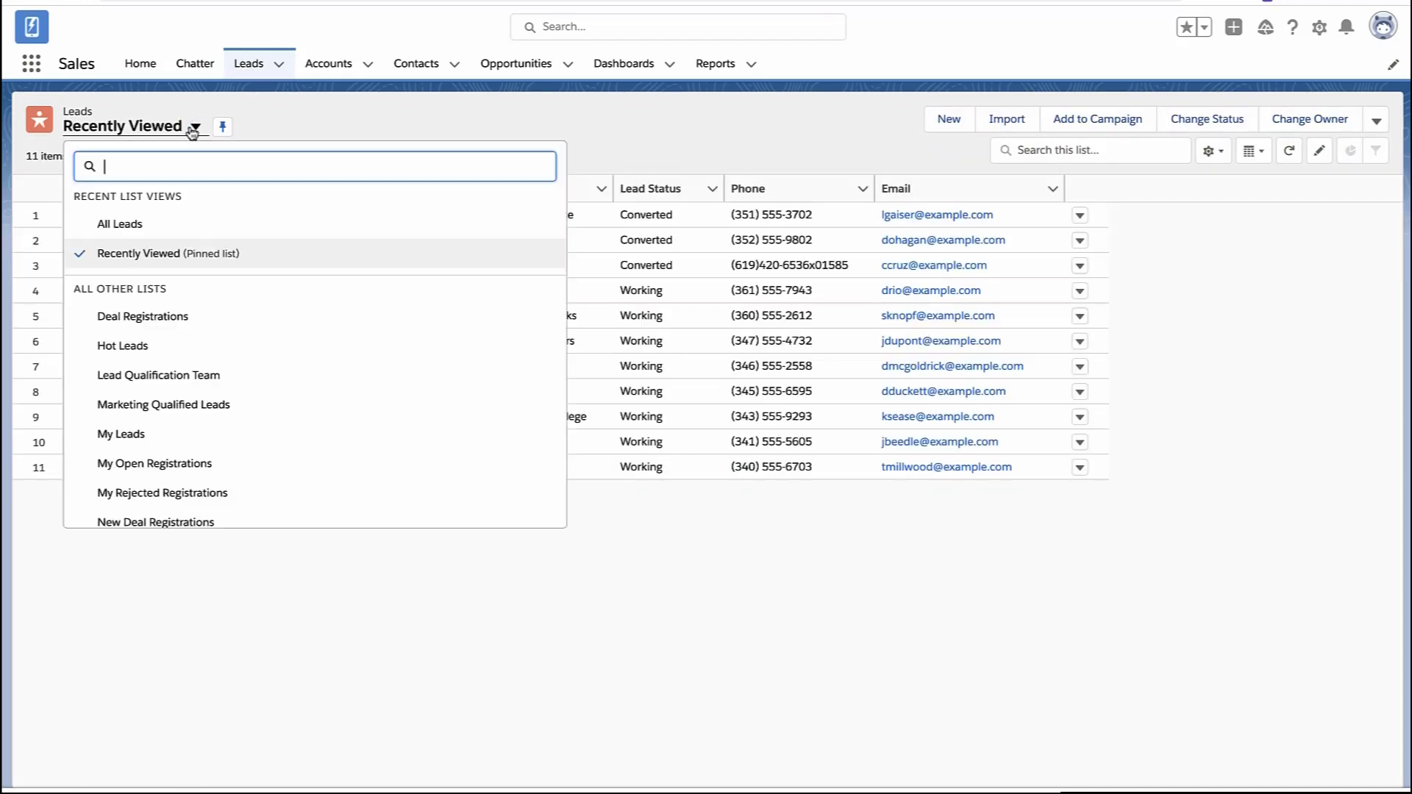
{"action": "left_click", "coordinate": [170, 226]}
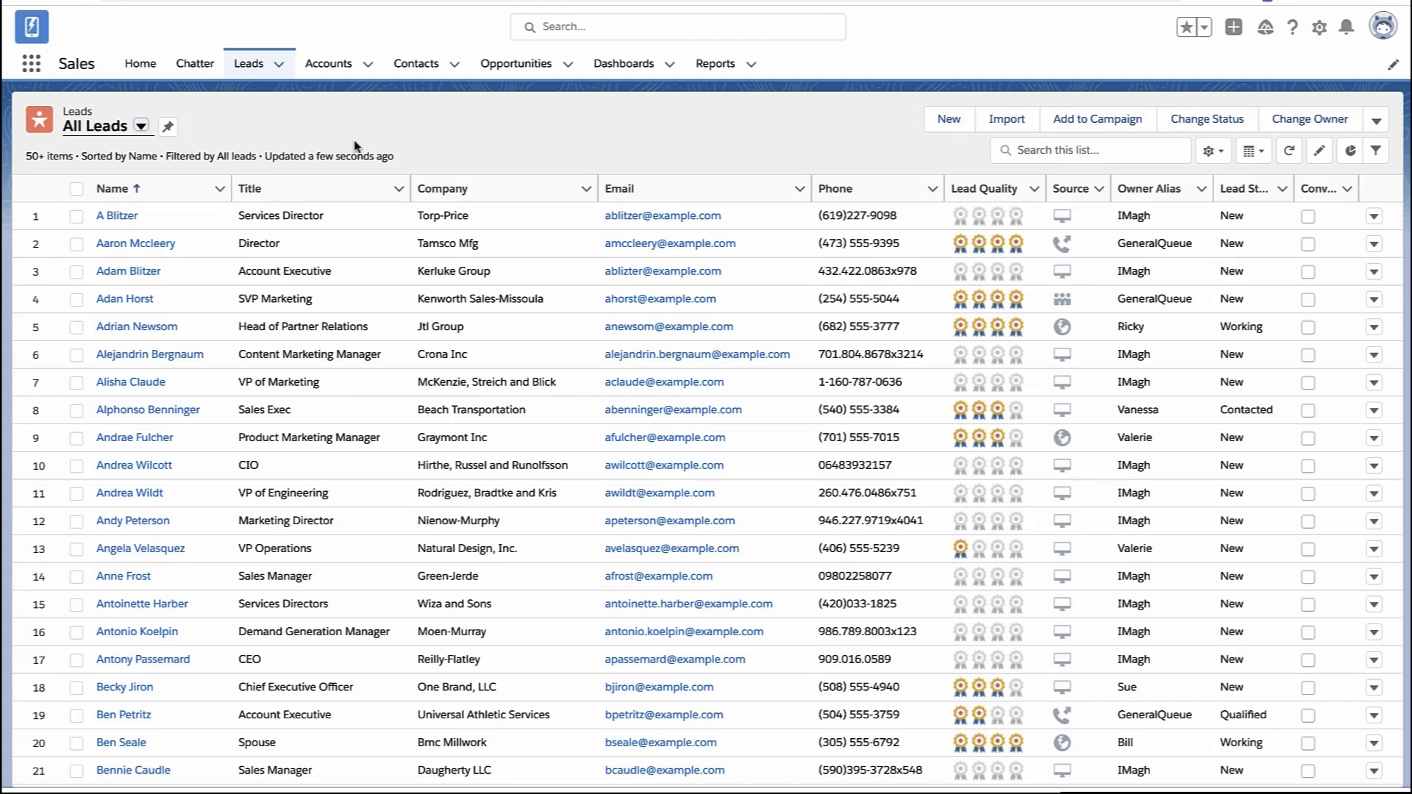
{"action": "left_click", "coordinate": [1376, 150]}
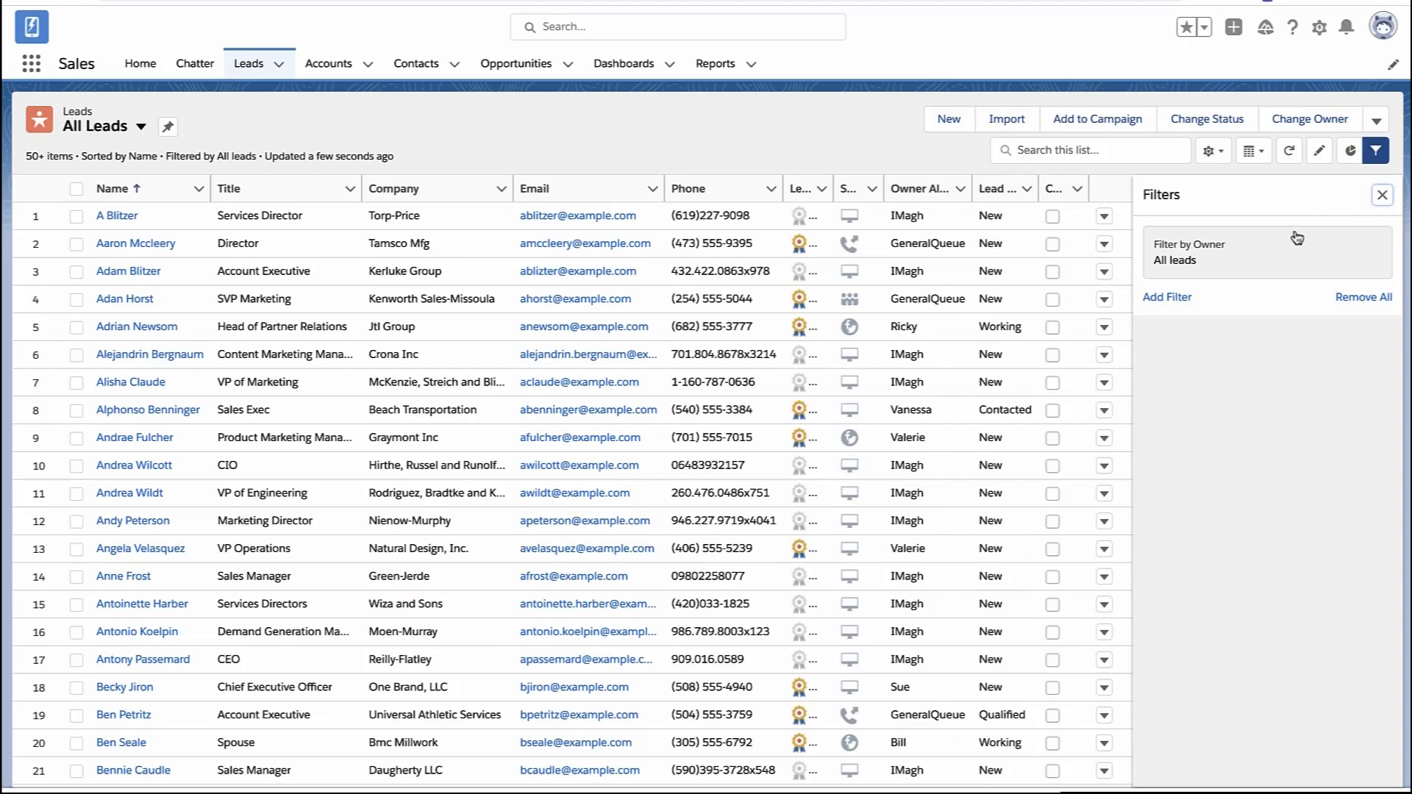
{"action": "left_click", "coordinate": [1171, 298]}
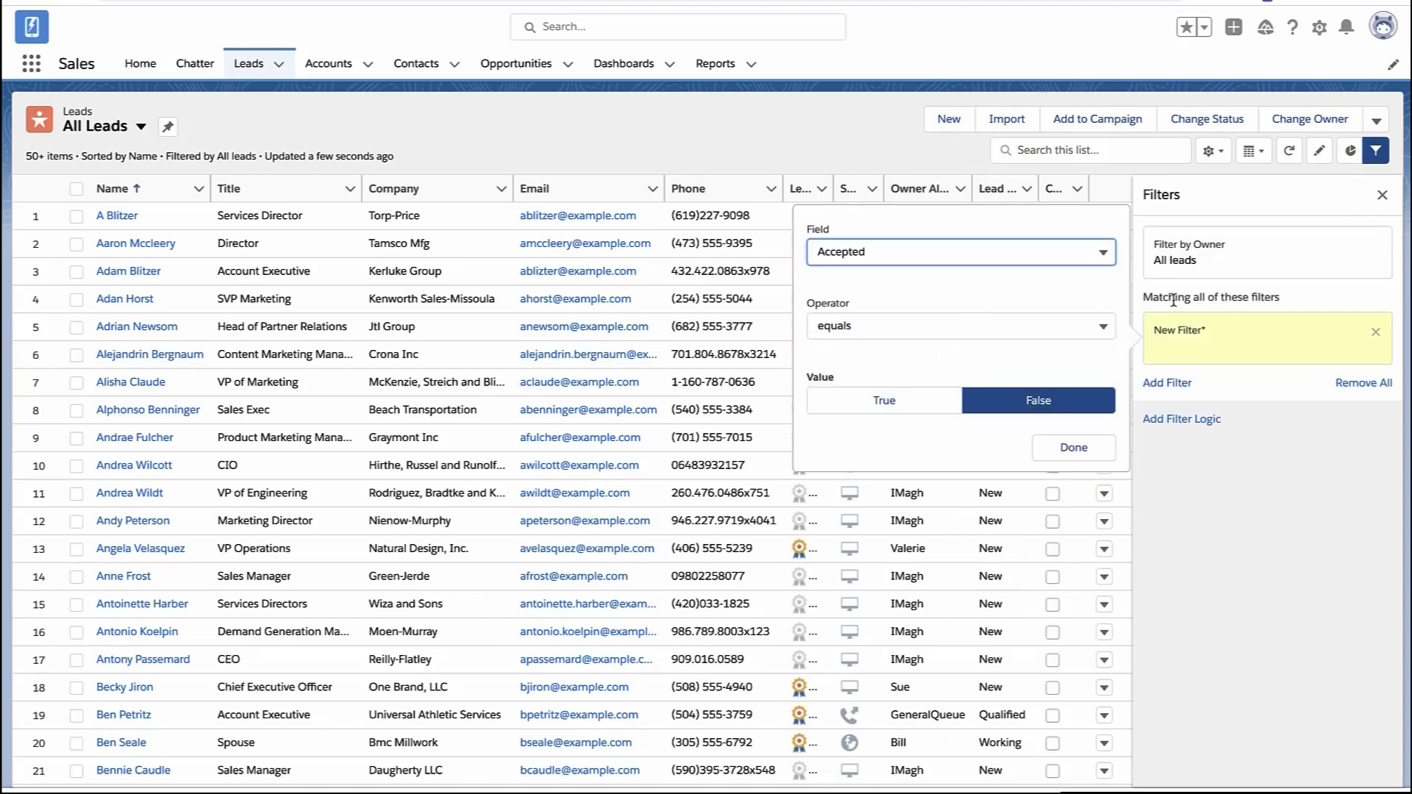
{"action": "left_click", "coordinate": [1022, 263]}
{"action": "left_click", "coordinate": [906, 318]}
{"action": "left_click", "coordinate": [882, 402]}
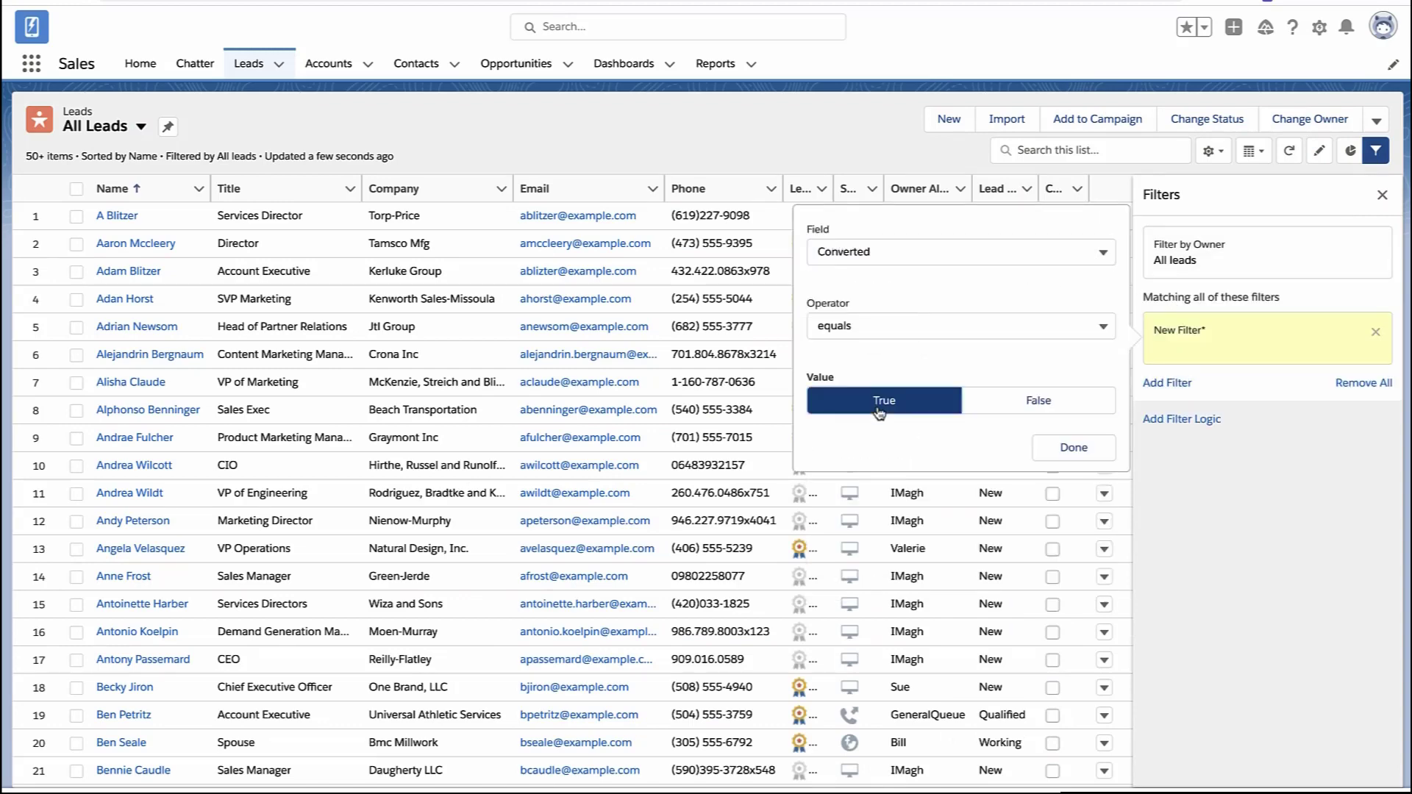
{"action": "left_click", "coordinate": [1072, 446]}
- Save the list view filter and go back to Recently Viewed leads
{"action": "left_click", "coordinate": [1341, 194]}
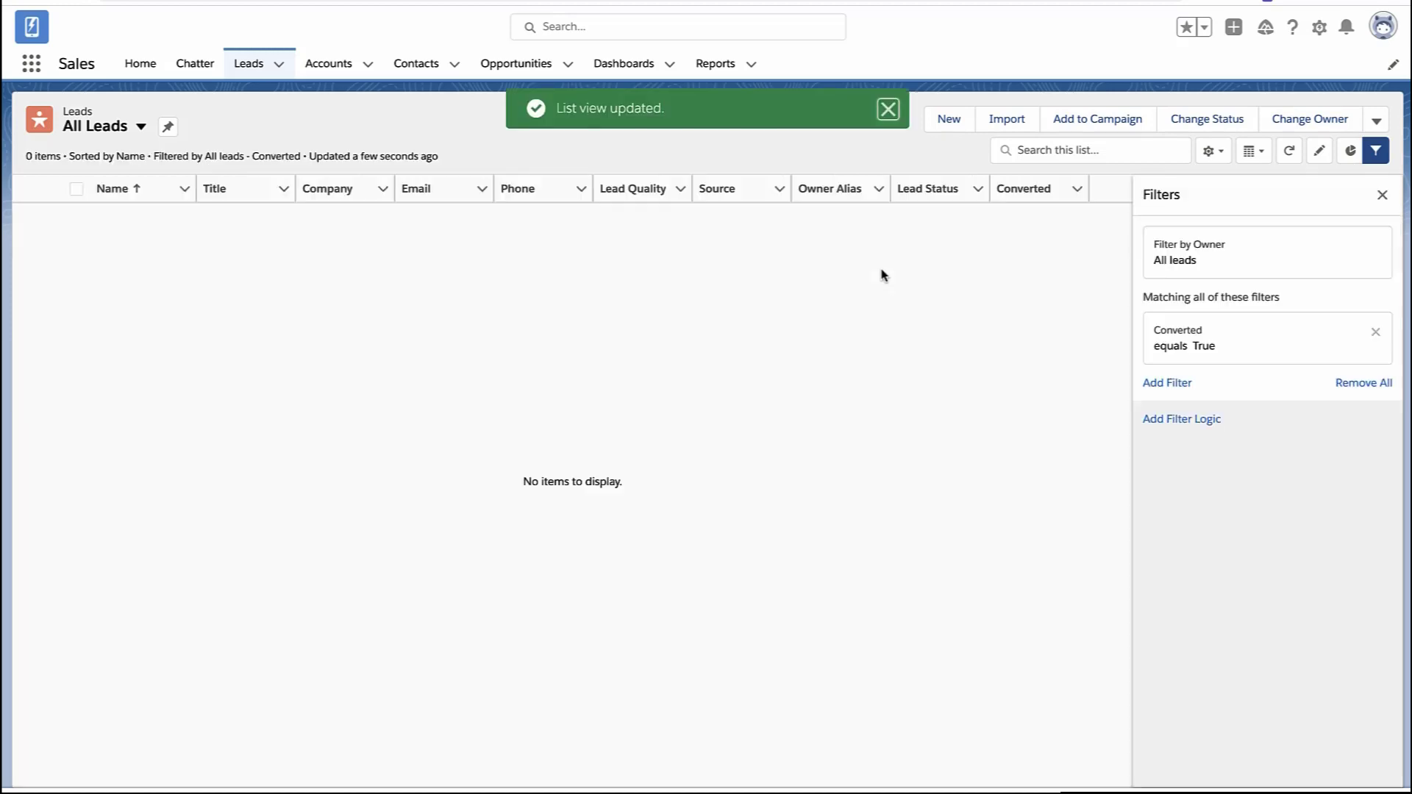
{"action": "left_click", "coordinate": [1382, 195]}
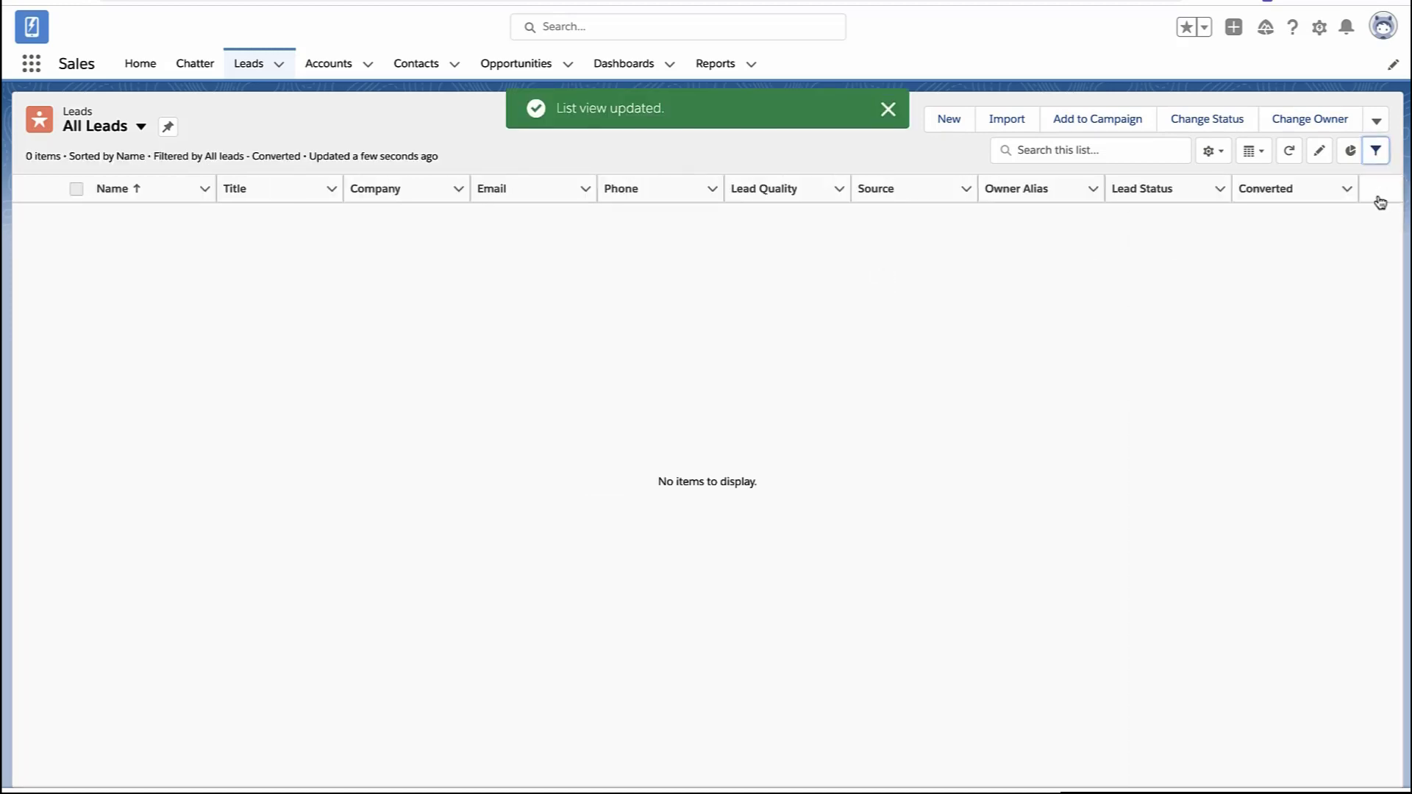
{"action": "left_click", "coordinate": [128, 131]}
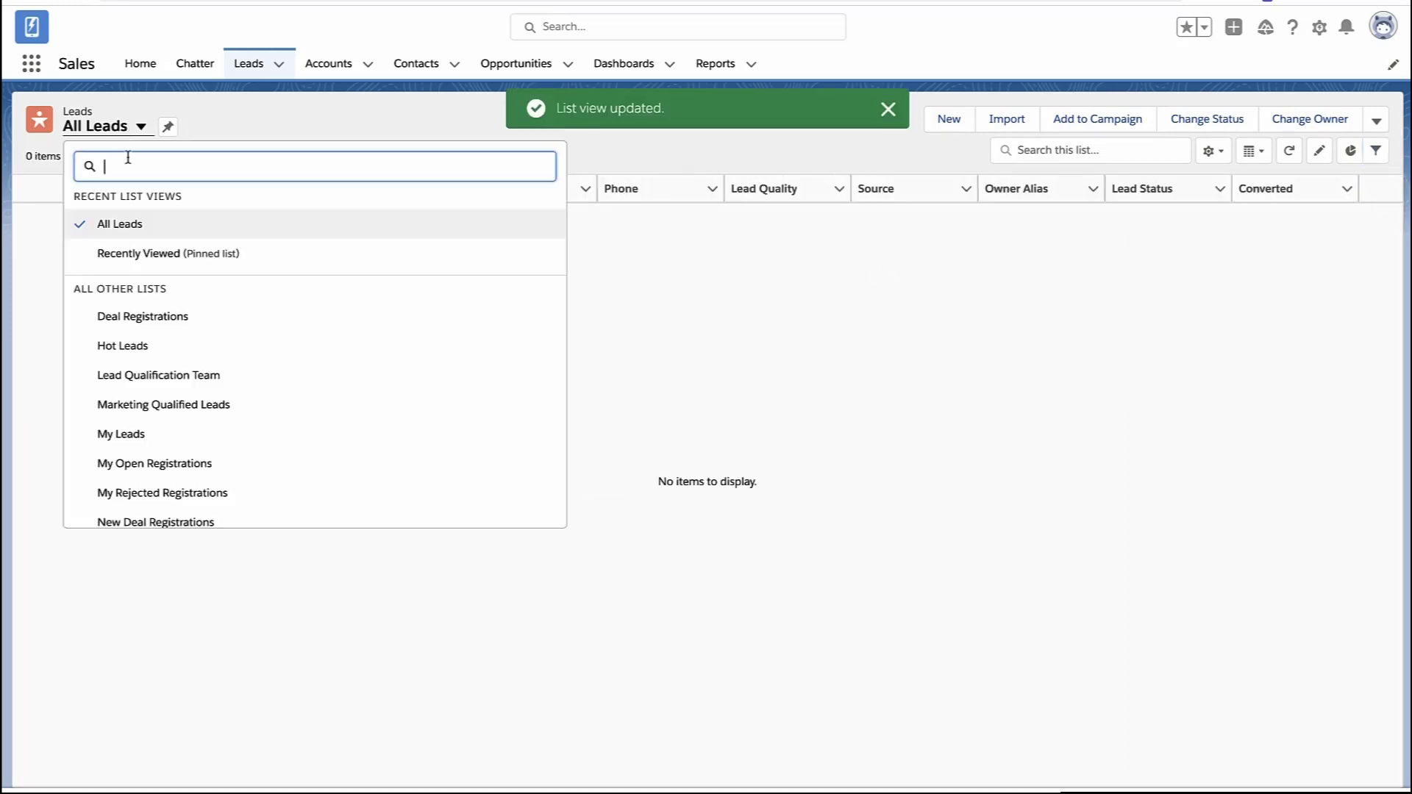
{"action": "left_click", "coordinate": [133, 254]}
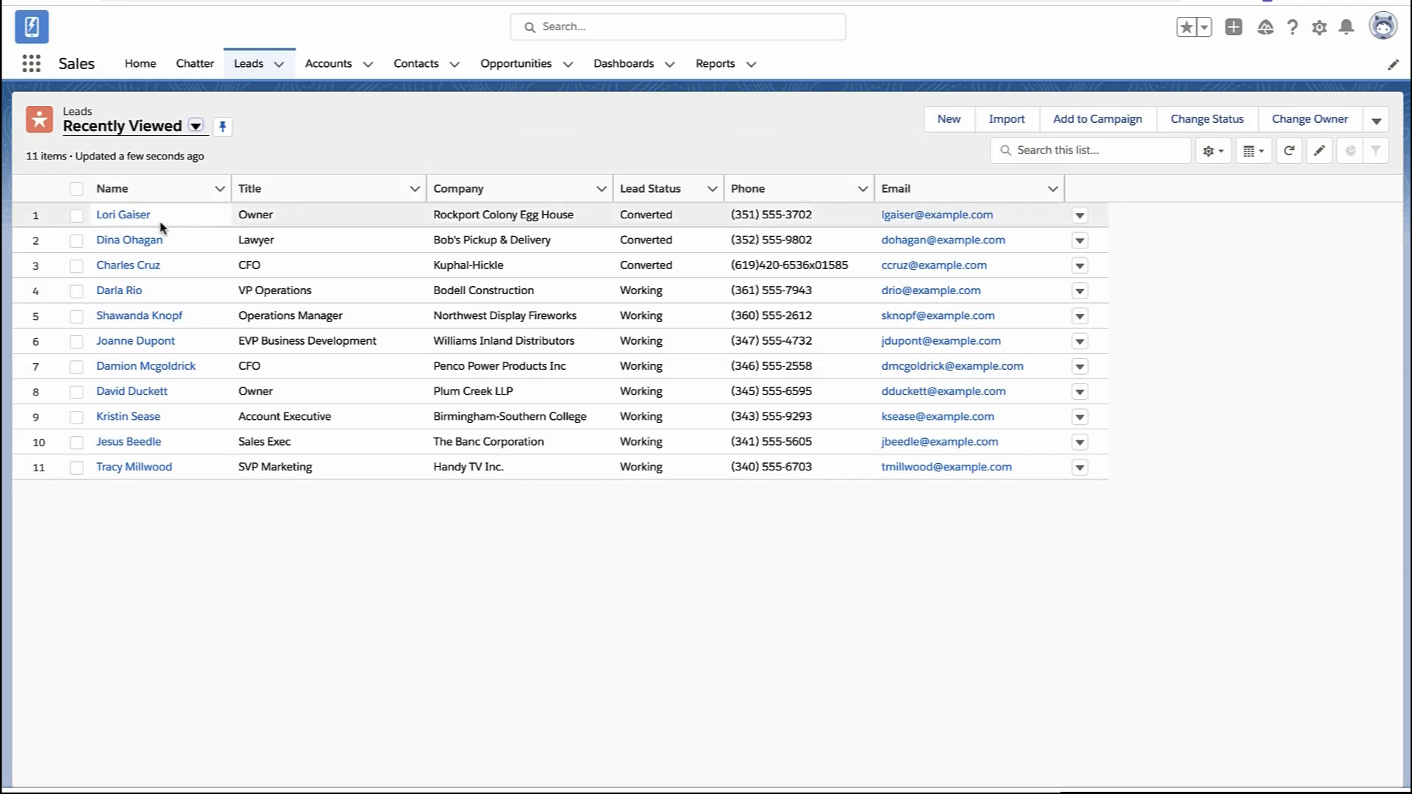
- Globally search for the converted lead's name, then switch to the Reports tab
{"action": "left_click", "coordinate": [608, 28]}
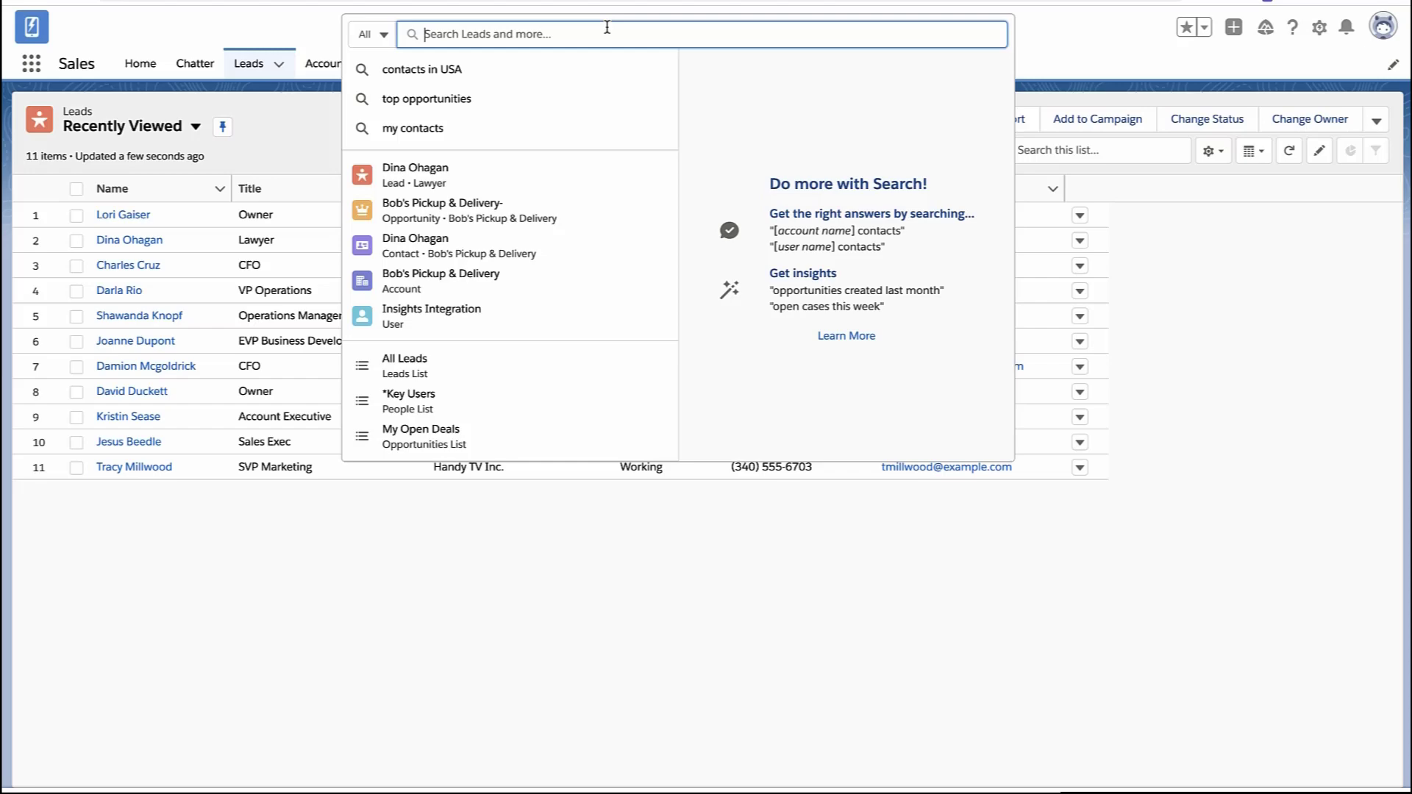
{"action": "type", "text": "lori gaiser"}
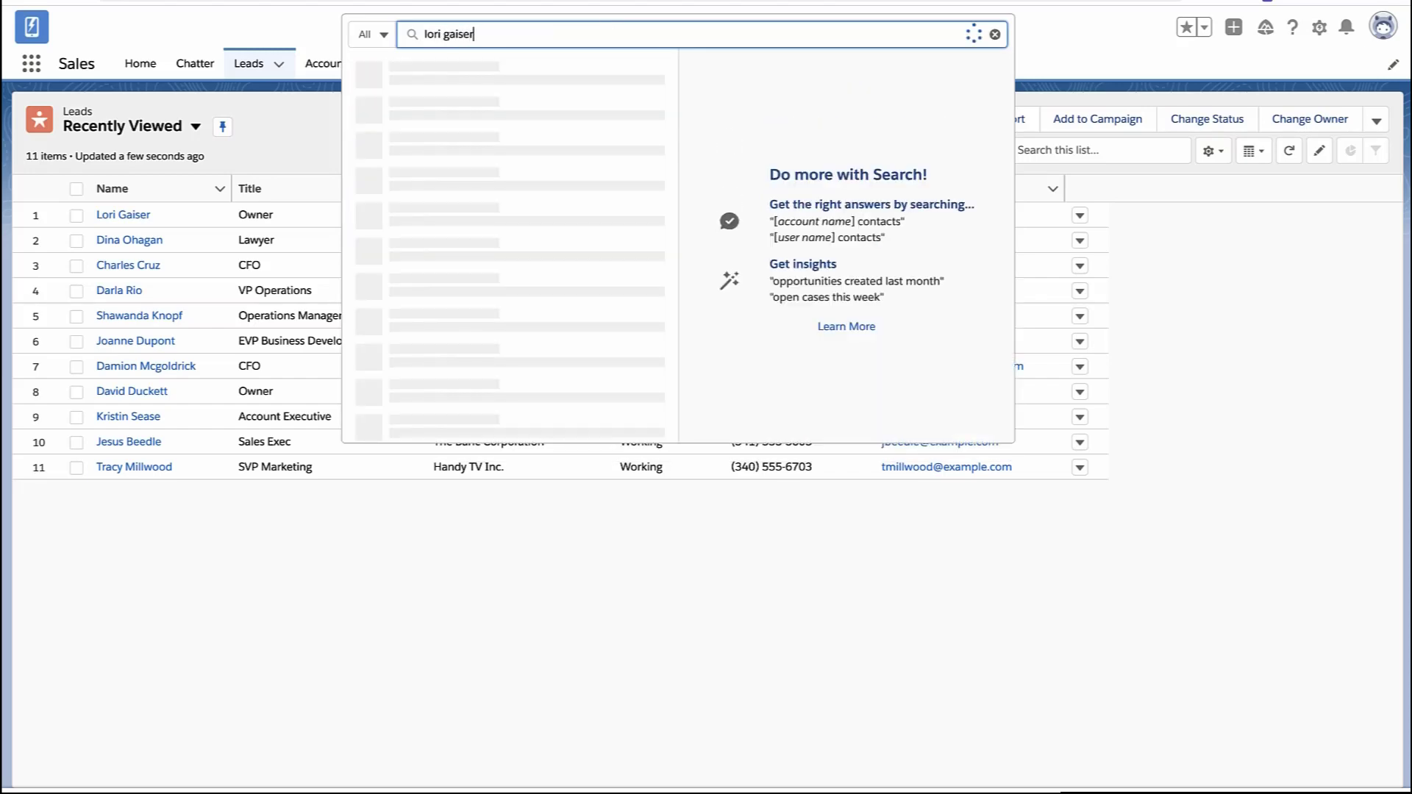
{"action": "key", "text": "Return"}
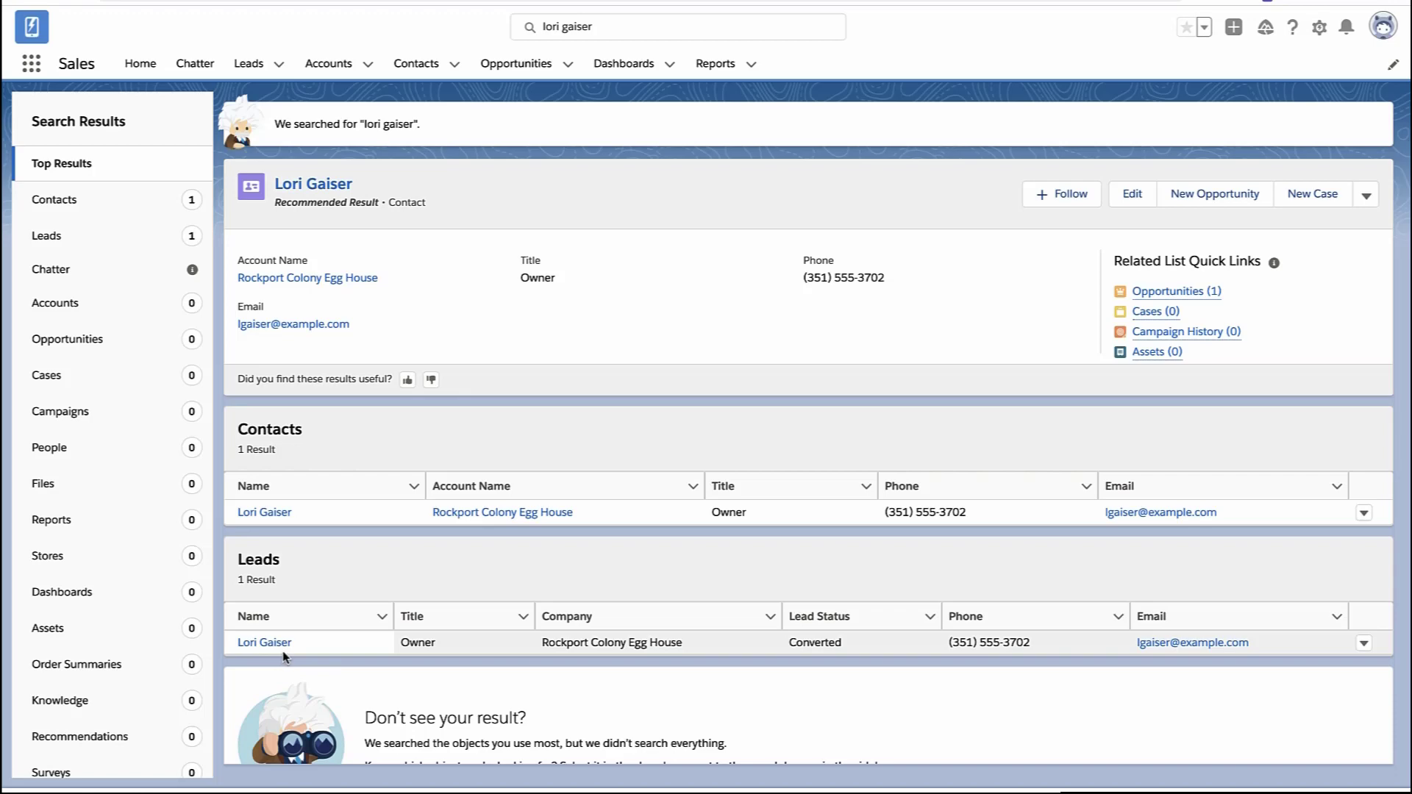
{"action": "left_click", "coordinate": [710, 65]}
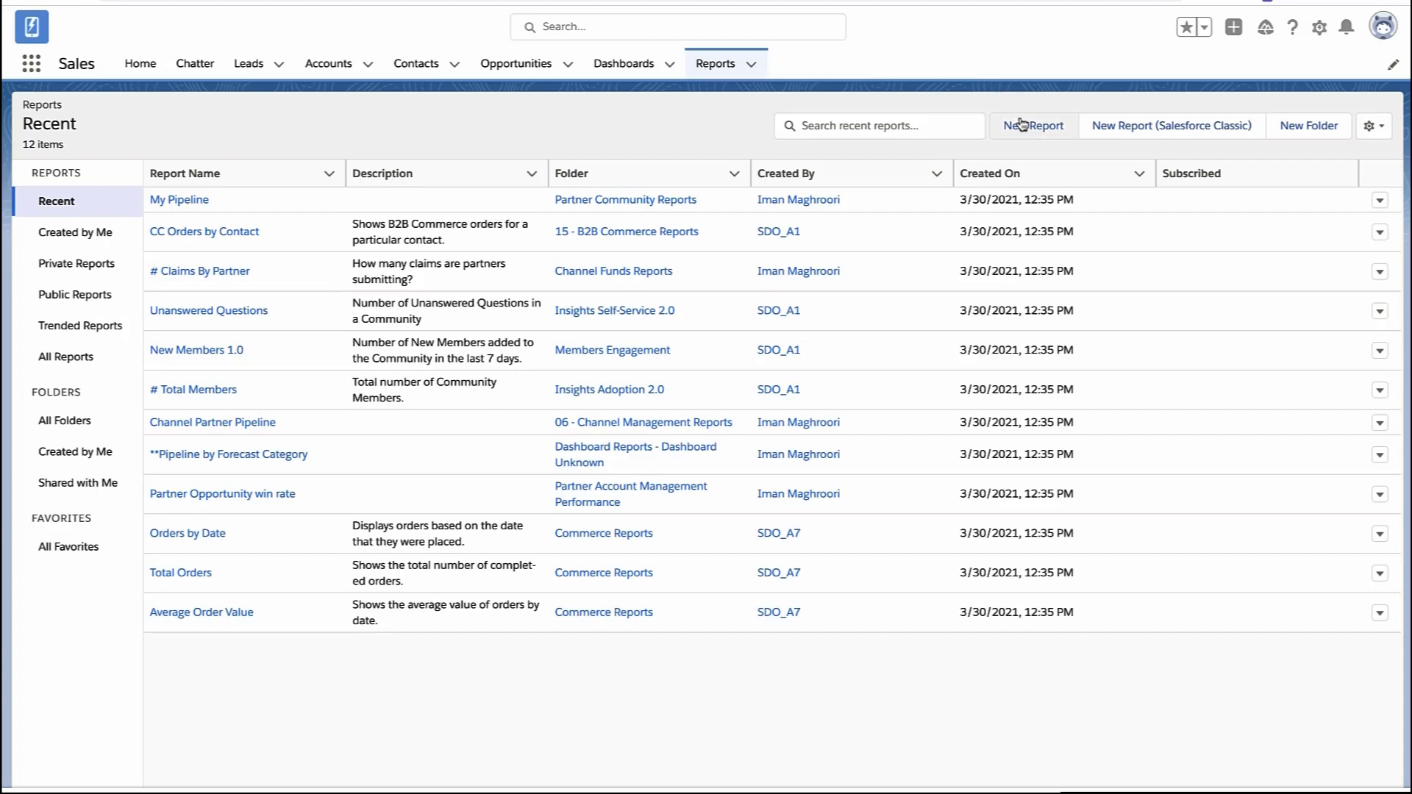
- Start a new report, search types for 'convert', and select Leads with converted lead information
{"action": "left_click", "coordinate": [1023, 124]}
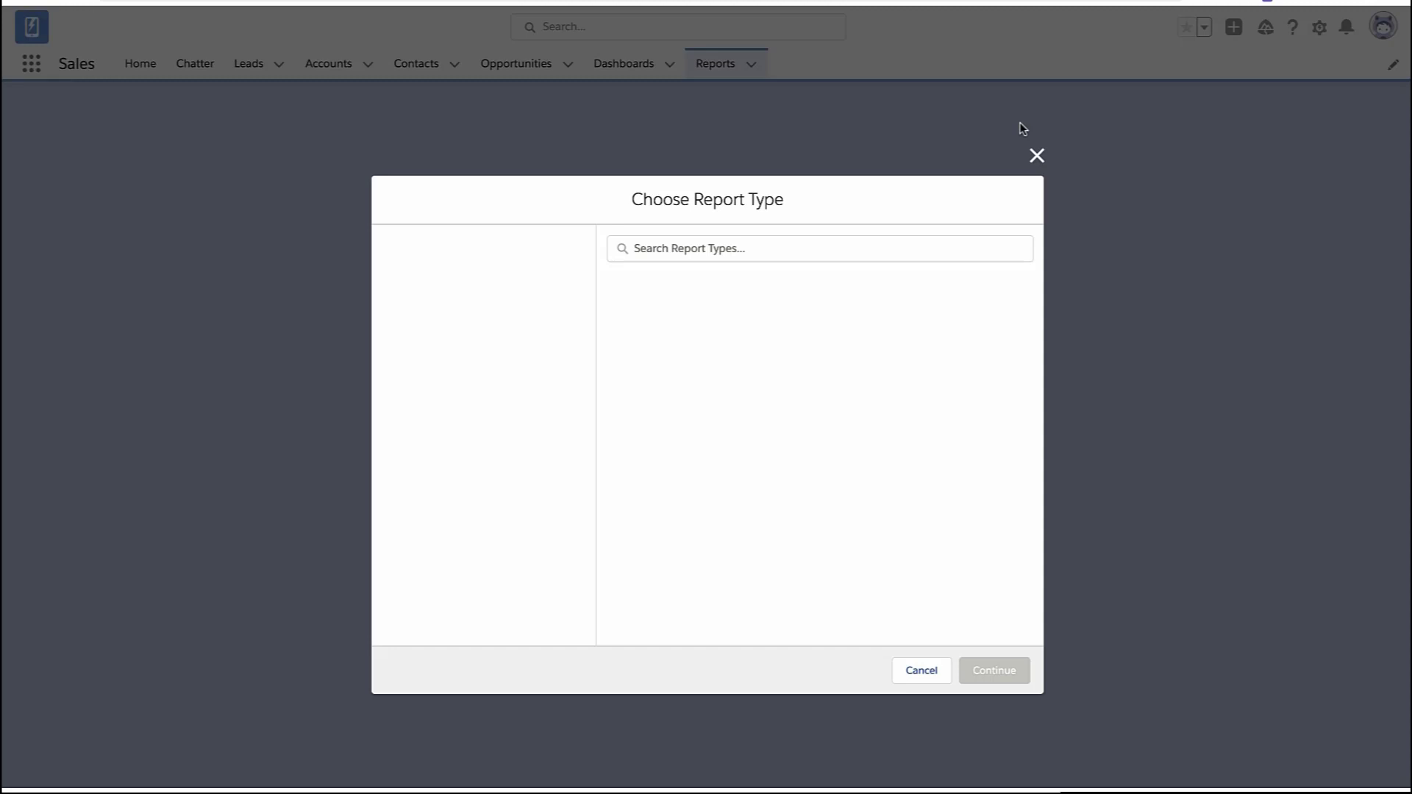
{"action": "left_click", "coordinate": [898, 250]}
{"action": "type", "text": "conver"}
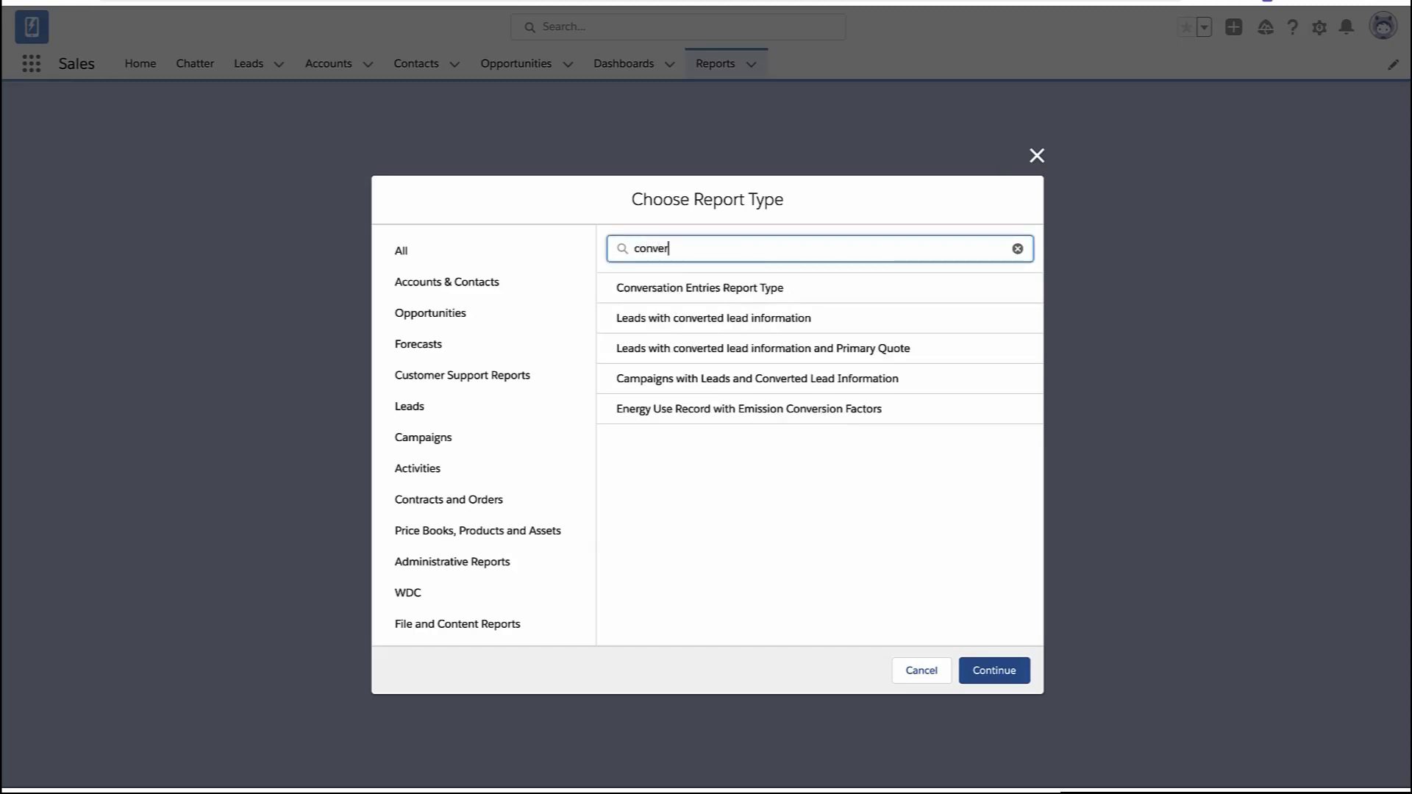
{"action": "type", "text": "t"}
{"action": "left_click", "coordinate": [827, 298]}
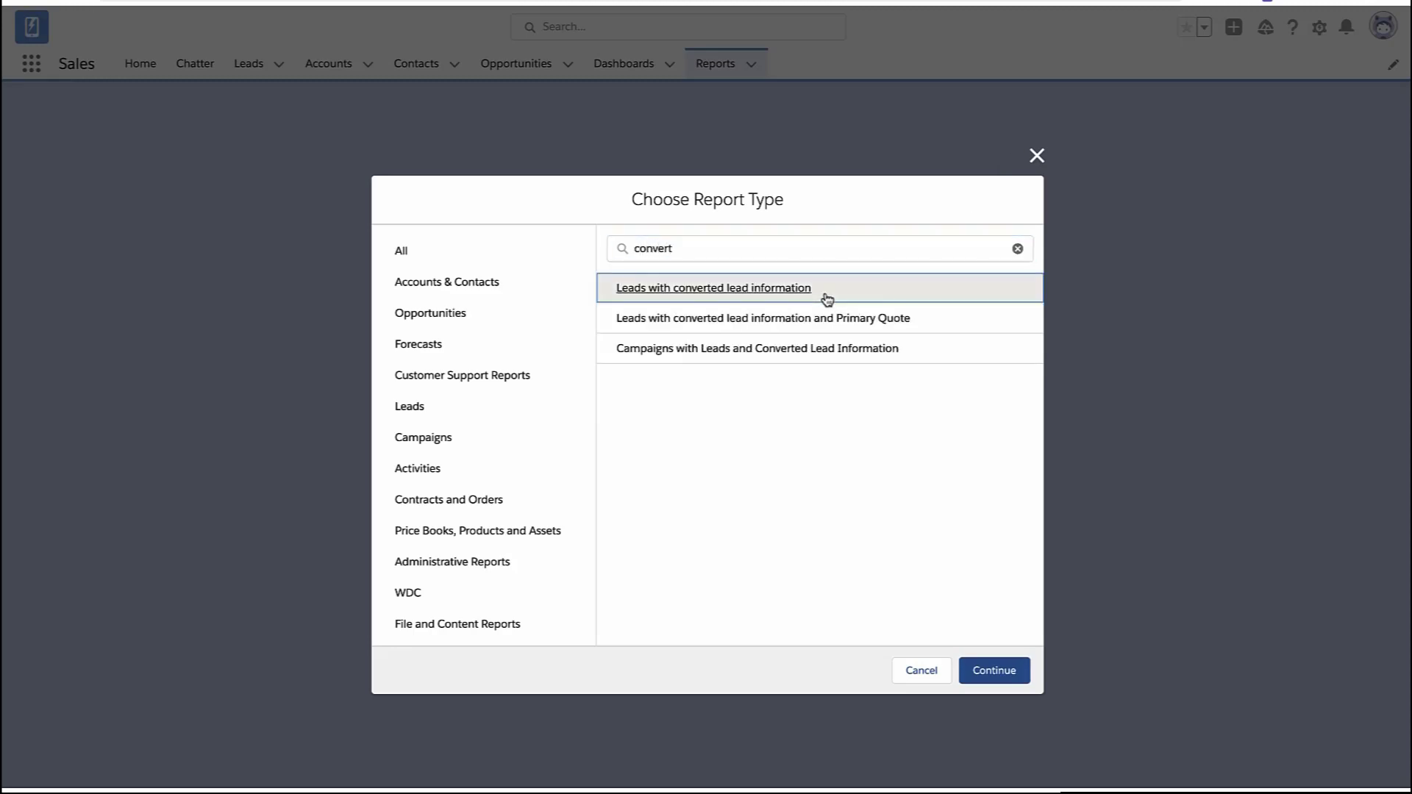
- Open the report builder and remove all default columns
{"action": "left_click", "coordinate": [995, 671]}
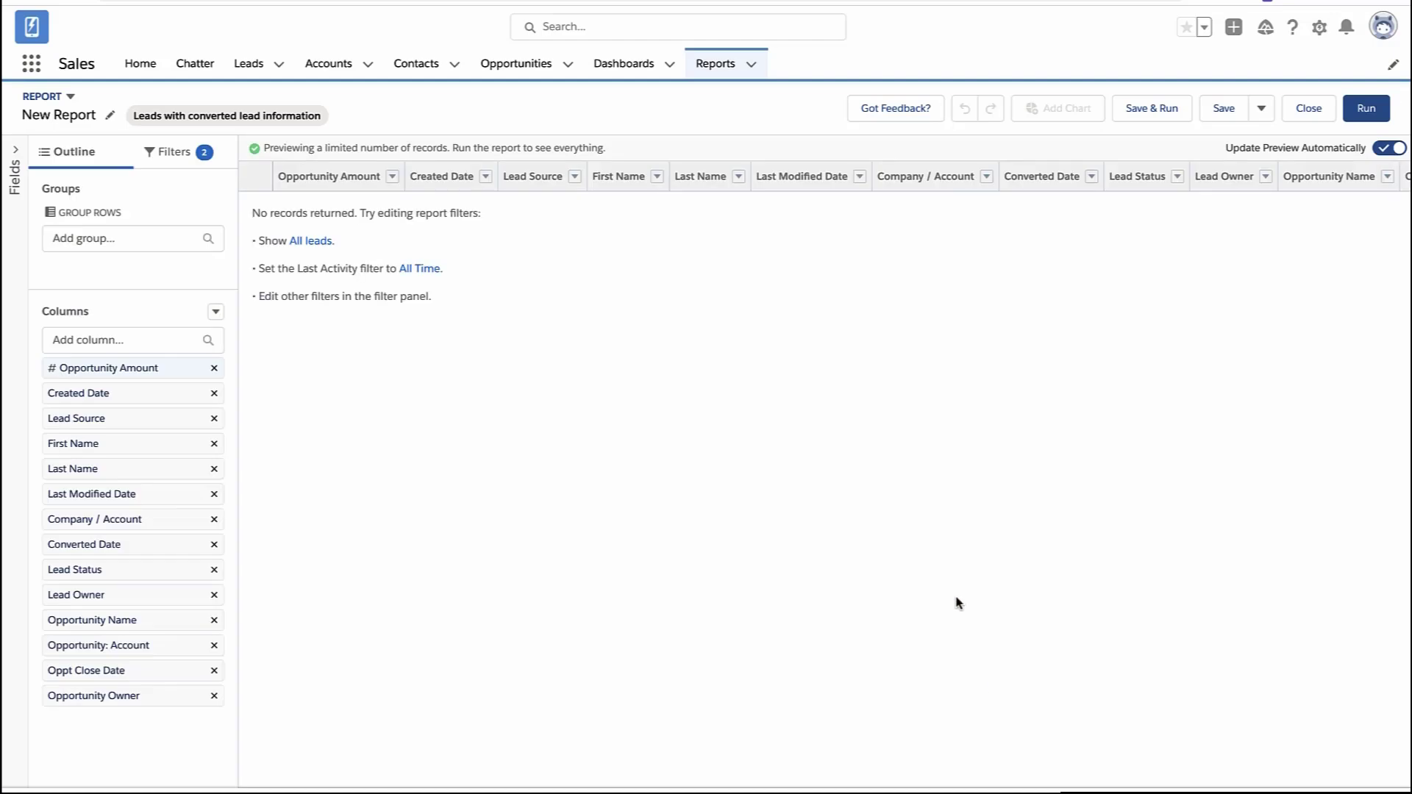
{"action": "left_click", "coordinate": [216, 312]}
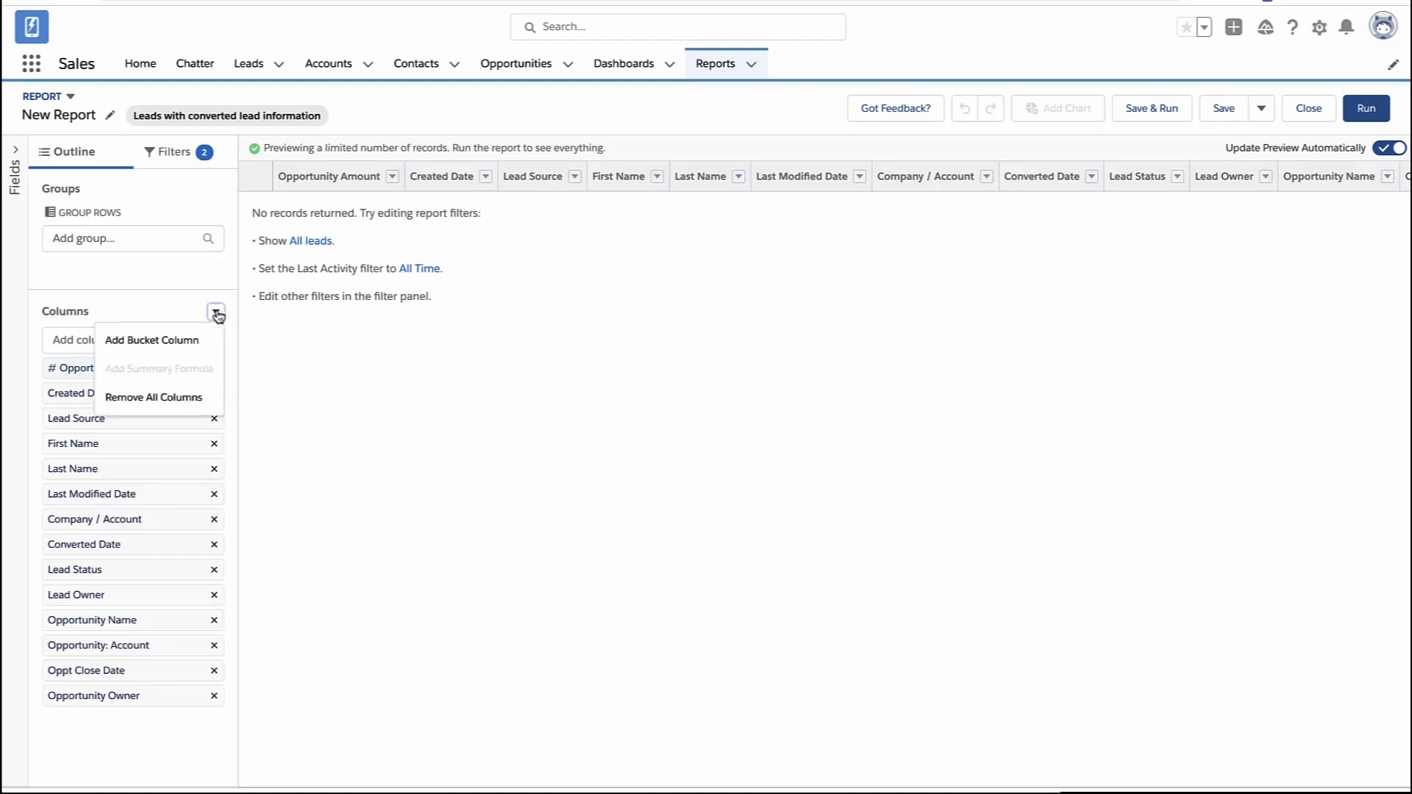
{"action": "left_click", "coordinate": [182, 399]}
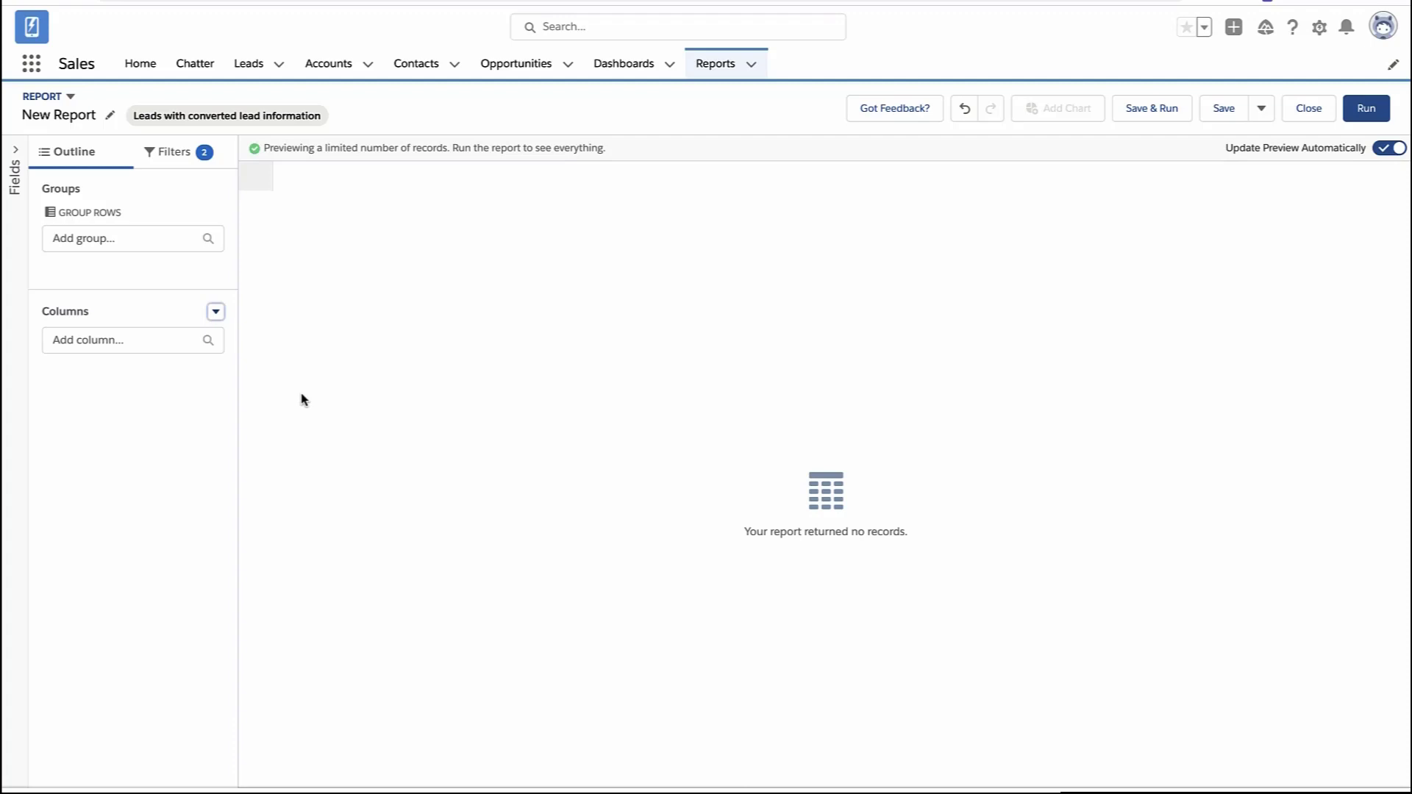
- Set the report's Show Me filter to All leads
{"action": "left_click", "coordinate": [185, 165]}
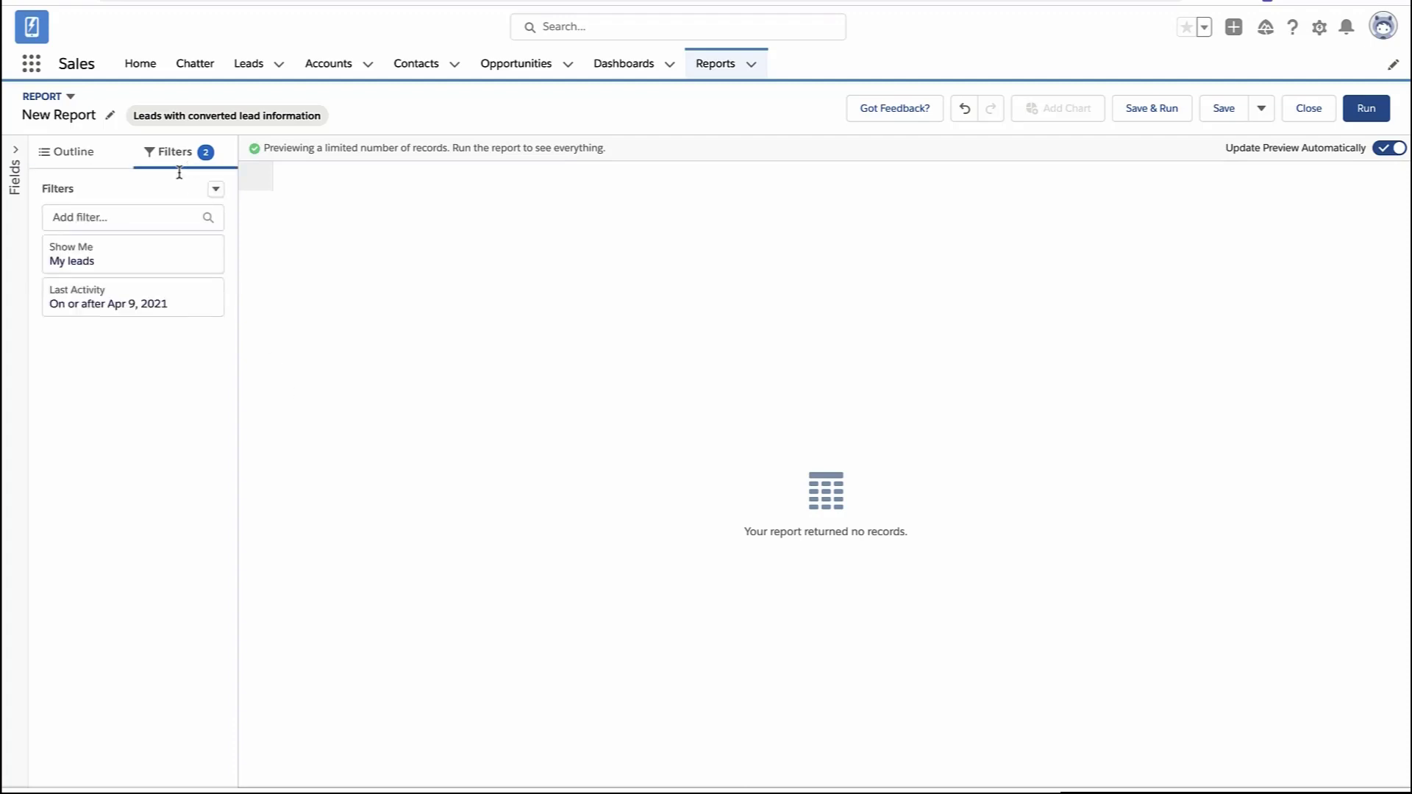
{"action": "left_click", "coordinate": [126, 256]}
{"action": "left_click", "coordinate": [273, 269]}
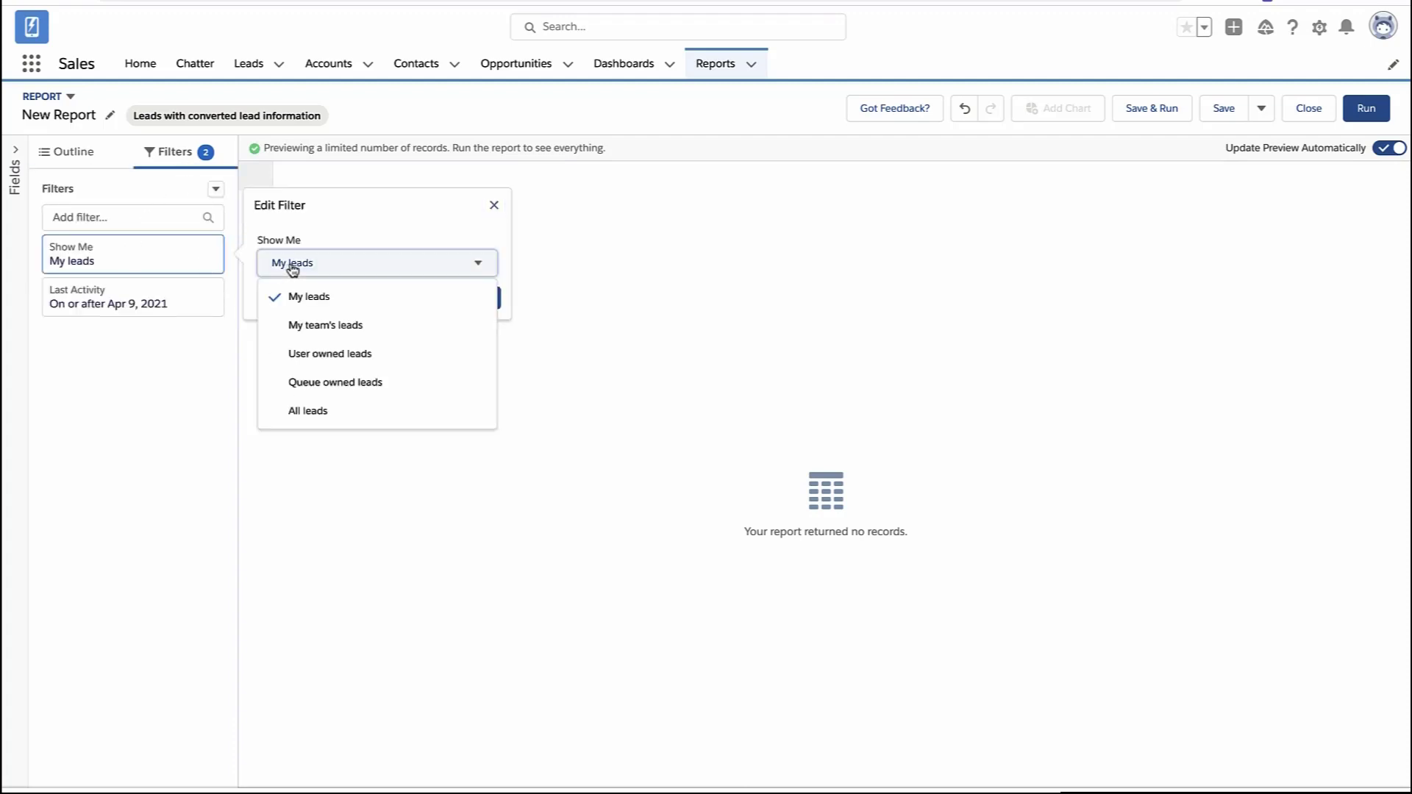
{"action": "left_click", "coordinate": [306, 410]}
{"action": "left_click", "coordinate": [458, 312]}
- Change the date filter to Converted Date with range Current FY
{"action": "left_click", "coordinate": [185, 305]}
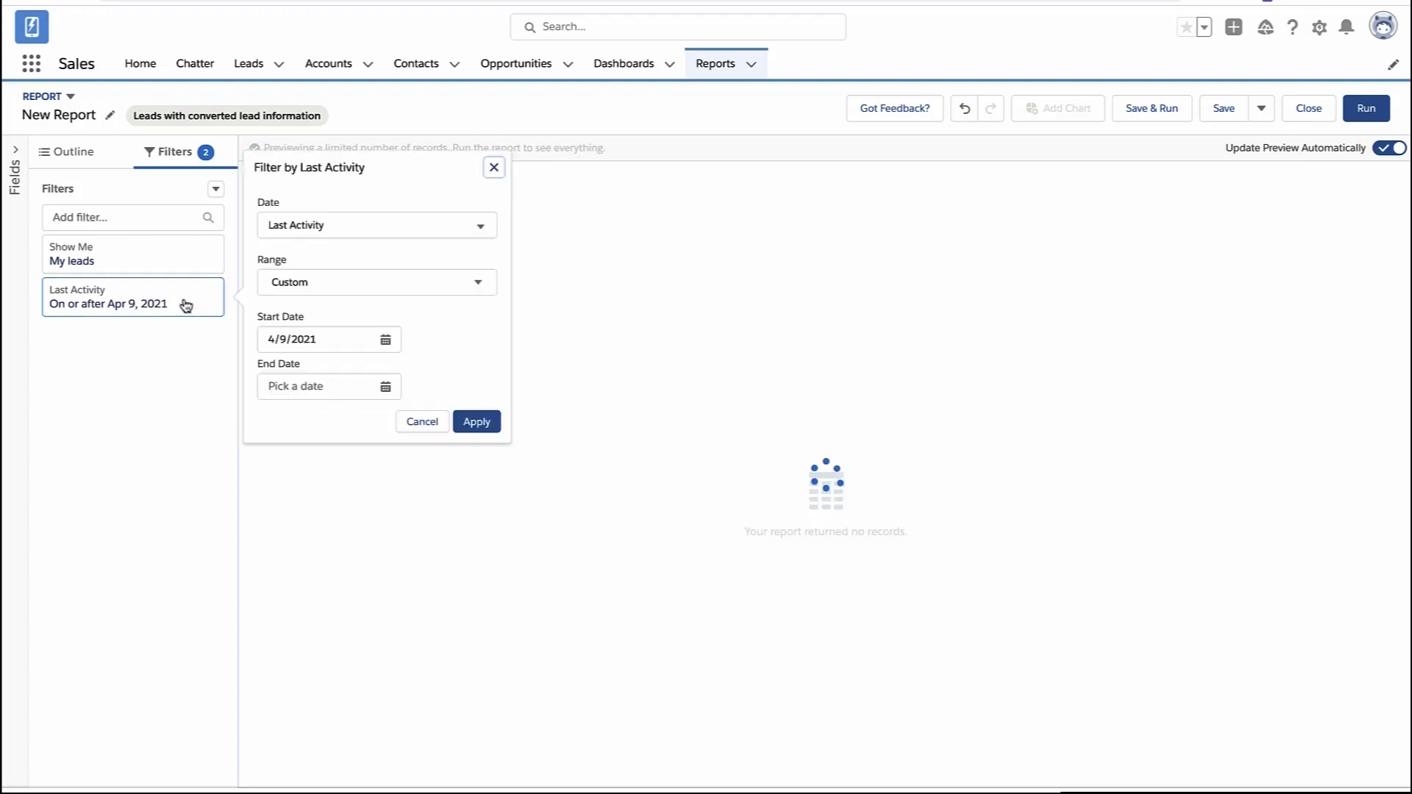
{"action": "left_click", "coordinate": [320, 228]}
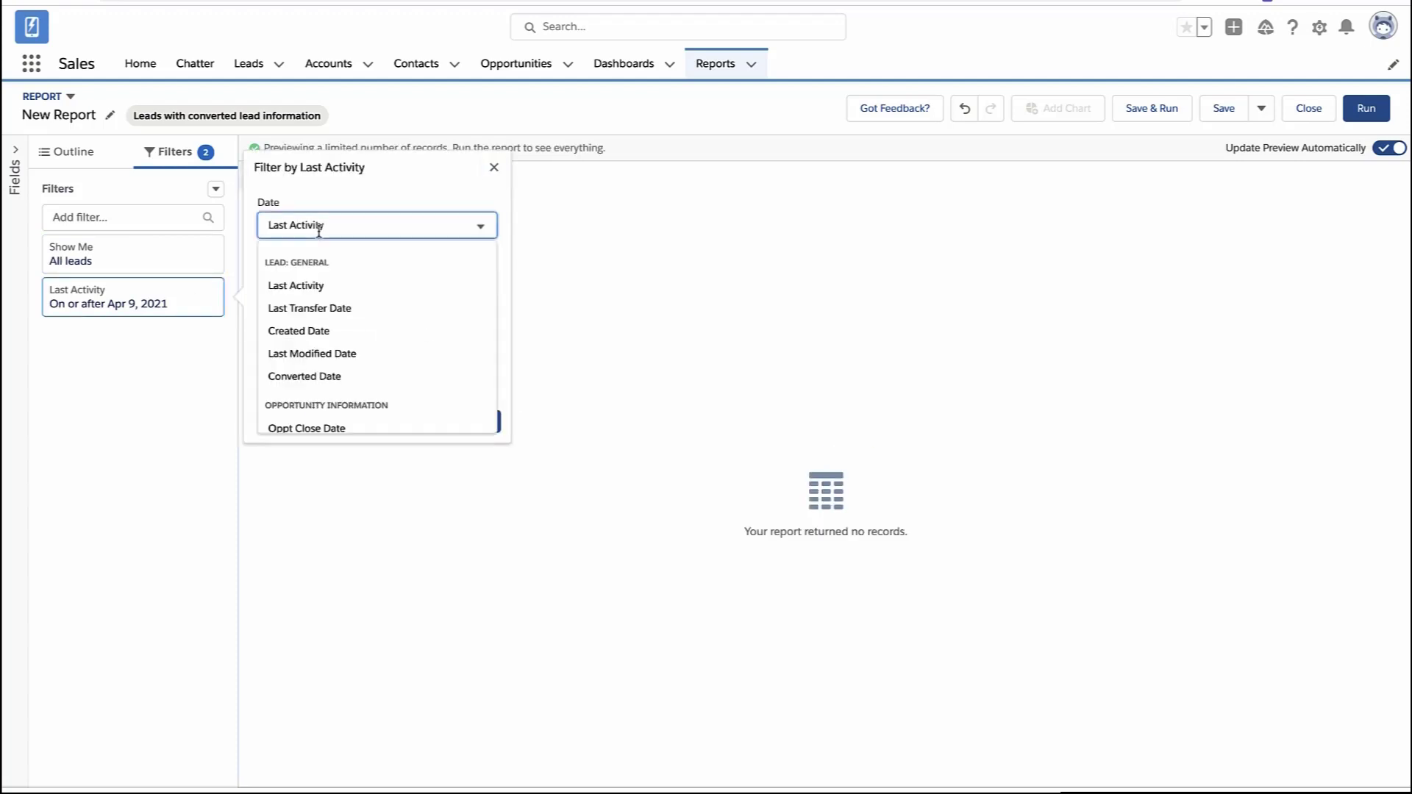
{"action": "left_click", "coordinate": [316, 376]}
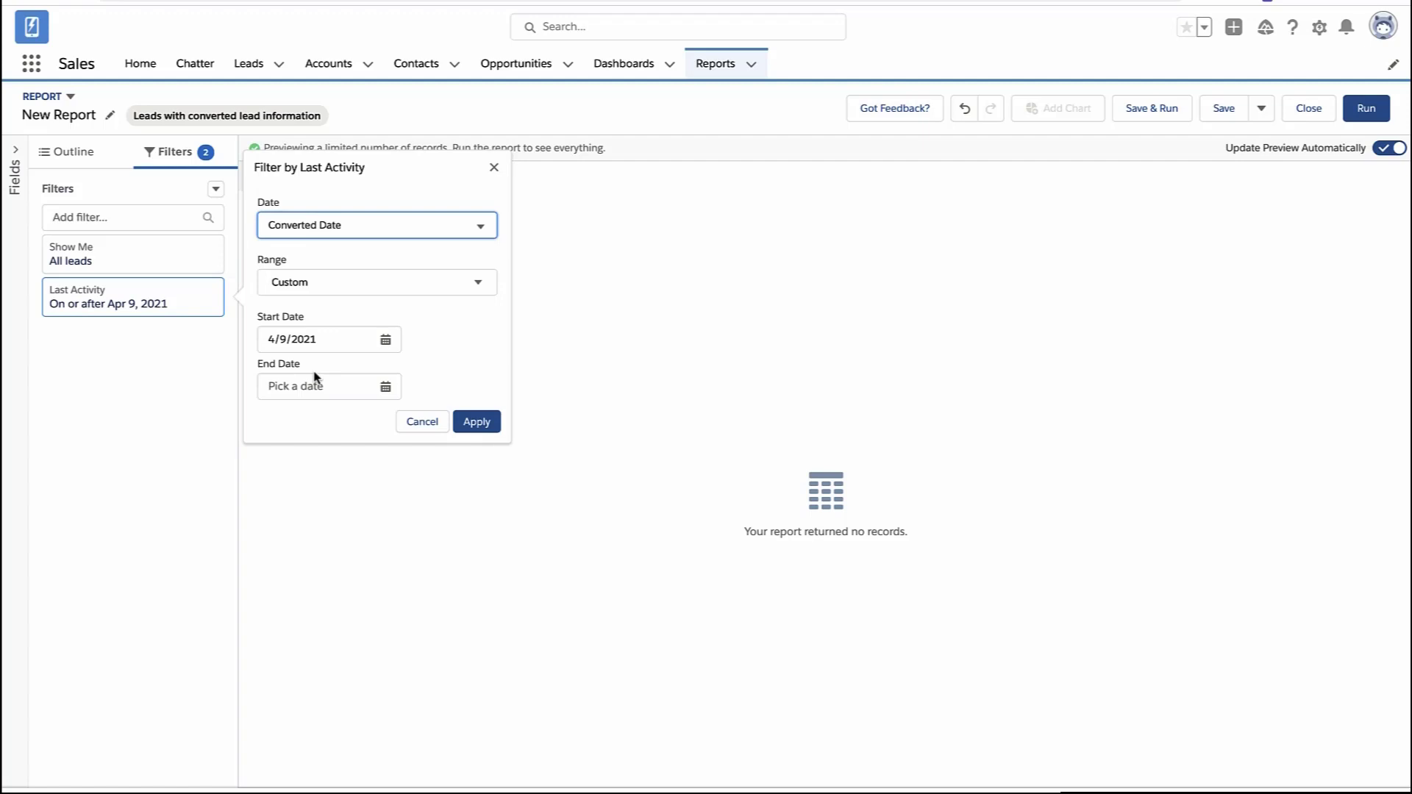
{"action": "left_click", "coordinate": [326, 290]}
{"action": "scroll", "coordinate": [339, 332], "scroll_direction": "down", "scroll_amount": 2}
{"action": "left_click", "coordinate": [338, 336]}
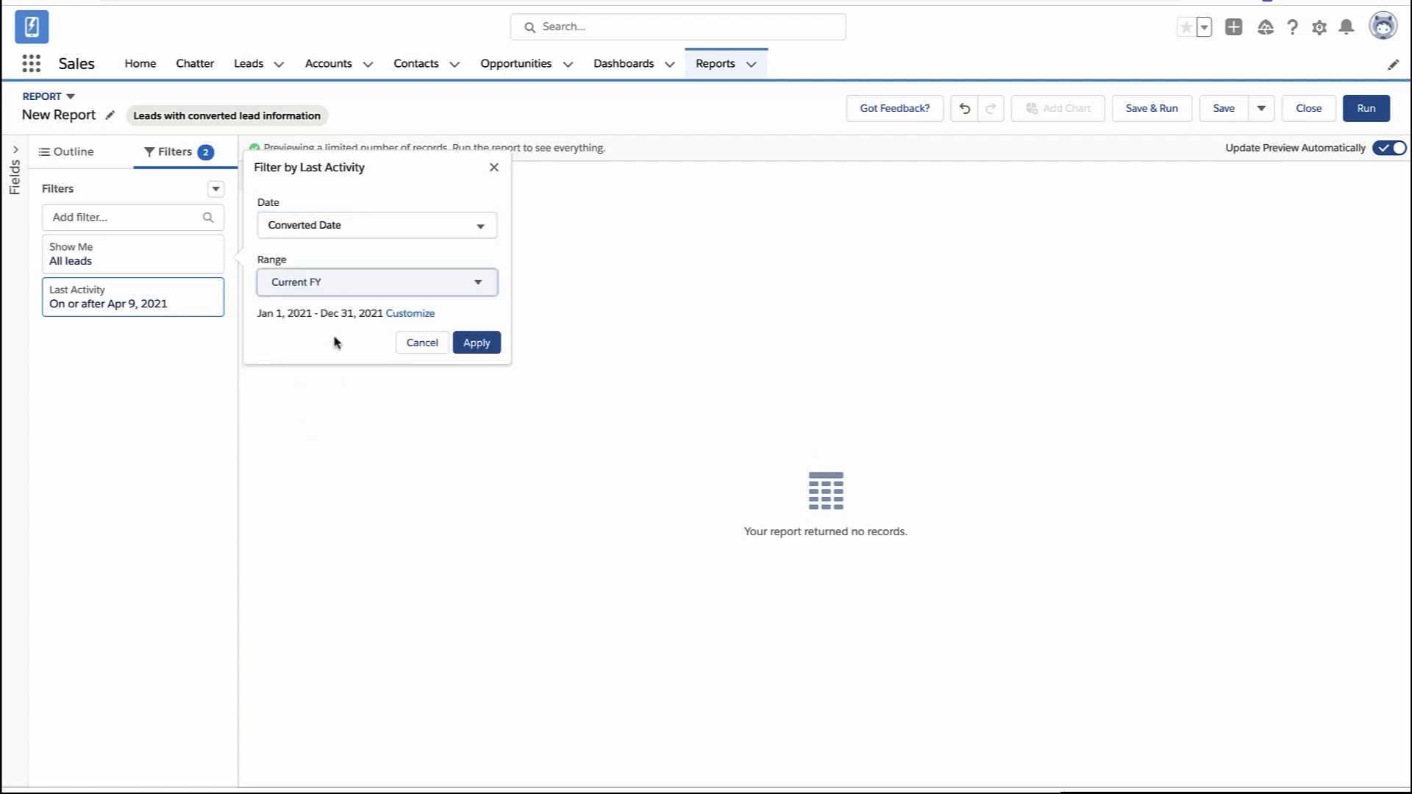
{"action": "left_click", "coordinate": [465, 349]}
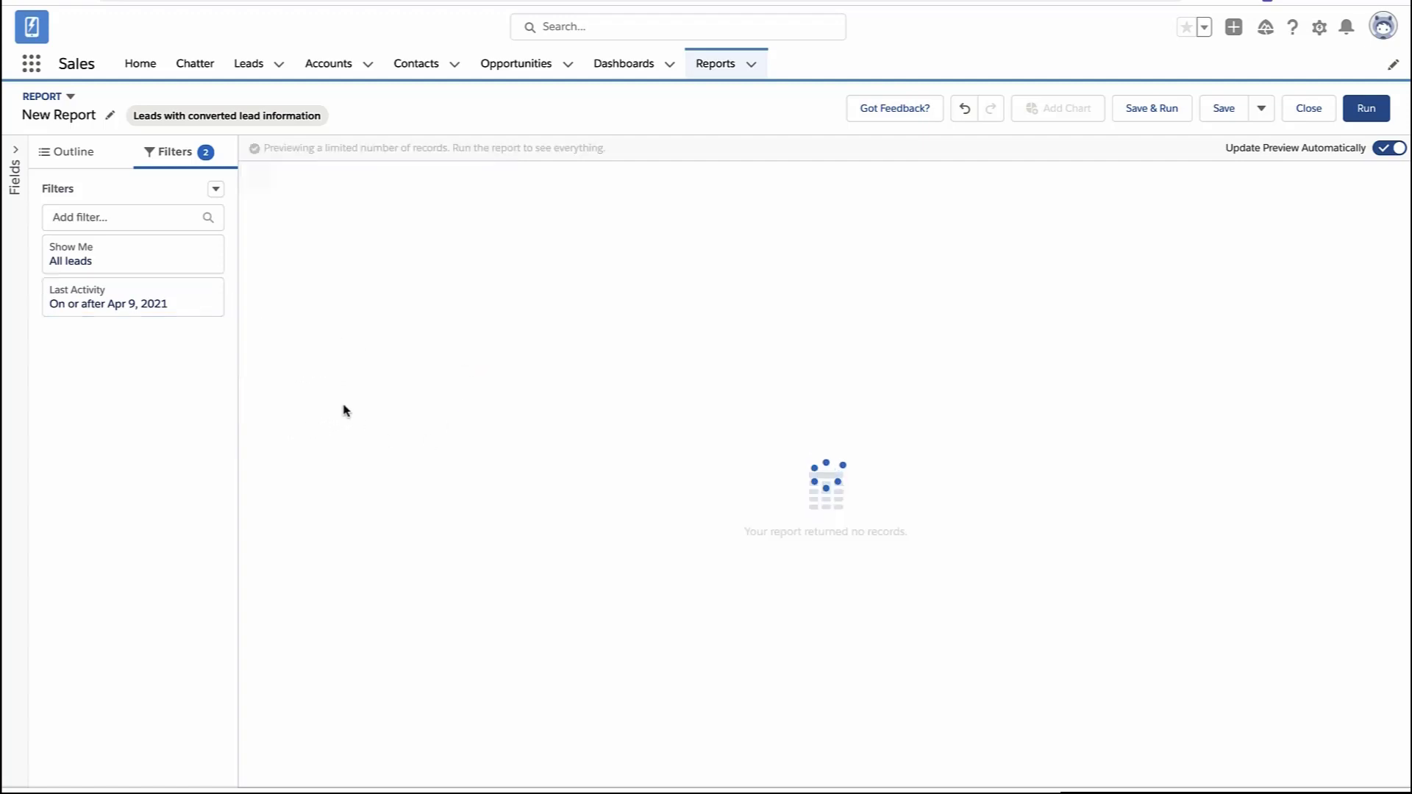
- Open the Fields panel and add Lead Source as a report column
{"action": "left_click", "coordinate": [77, 157]}
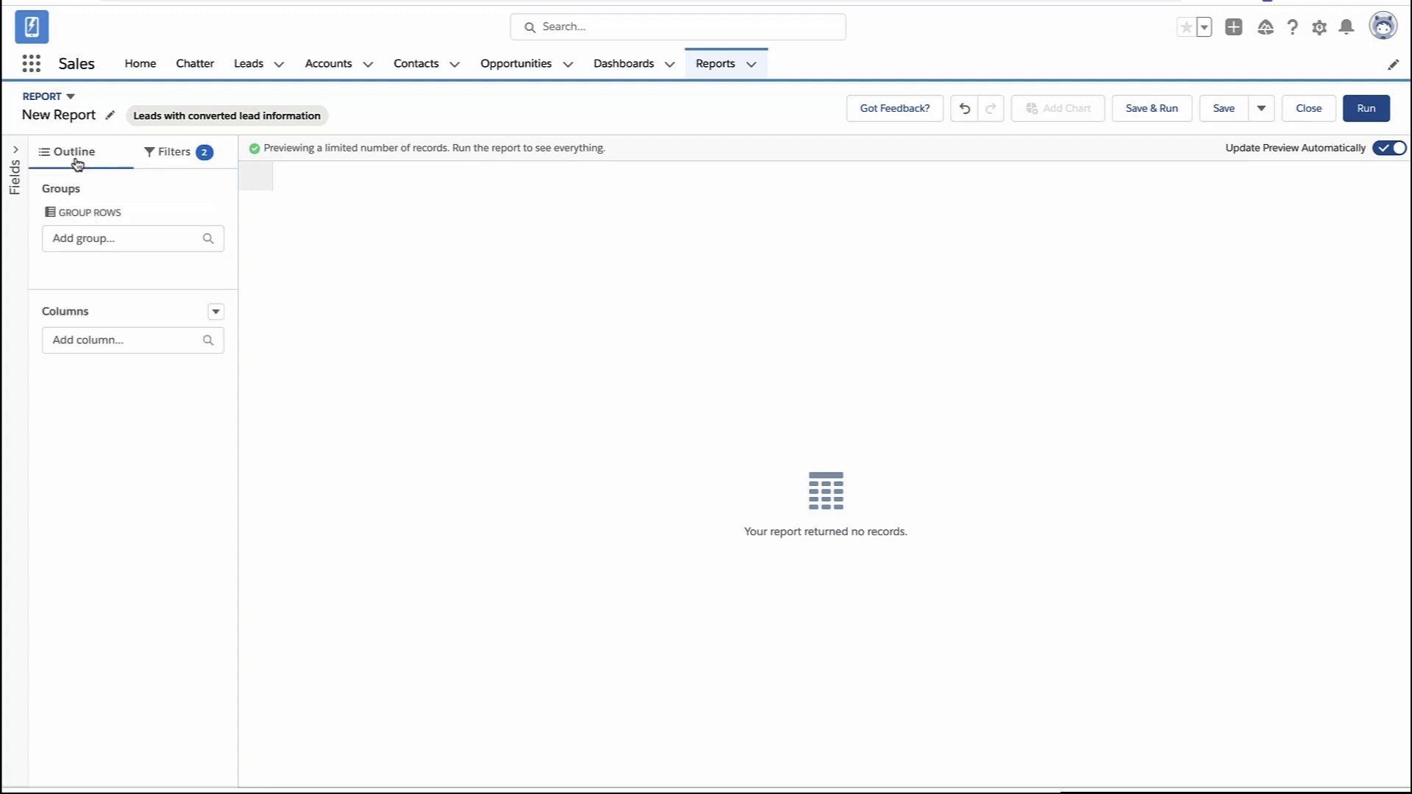
{"action": "left_click", "coordinate": [15, 174]}
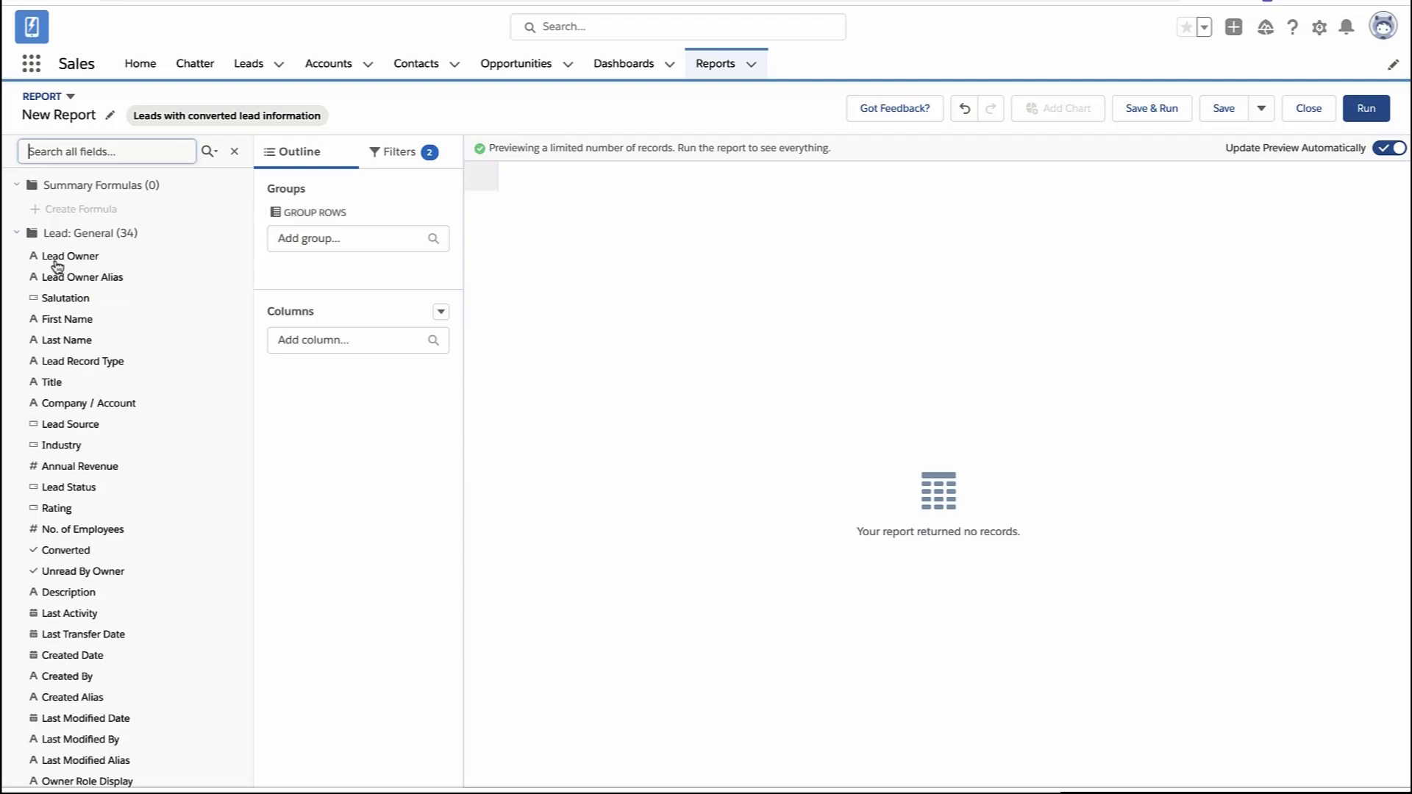
{"action": "left_click", "coordinate": [67, 426]}
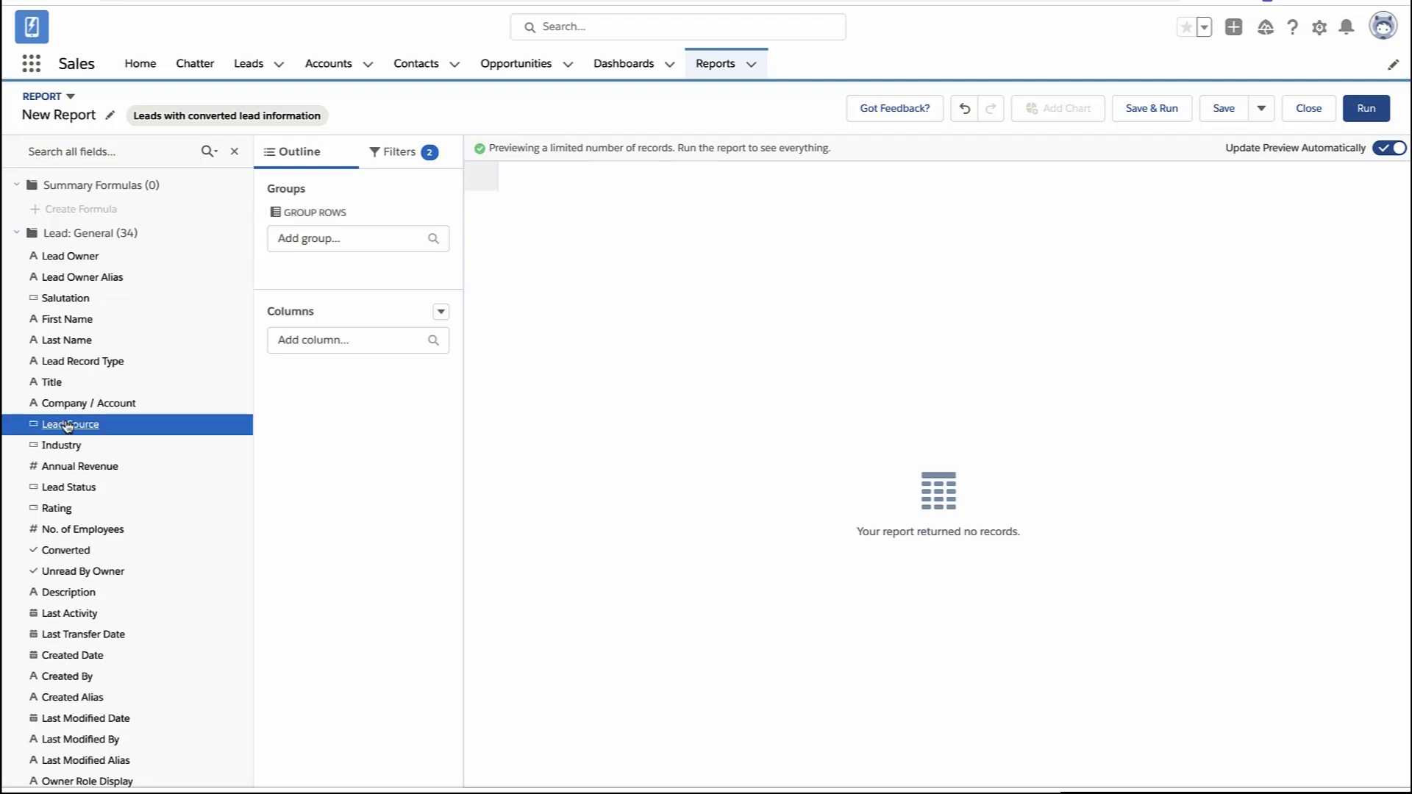
{"action": "double_click", "coordinate": [67, 426]}
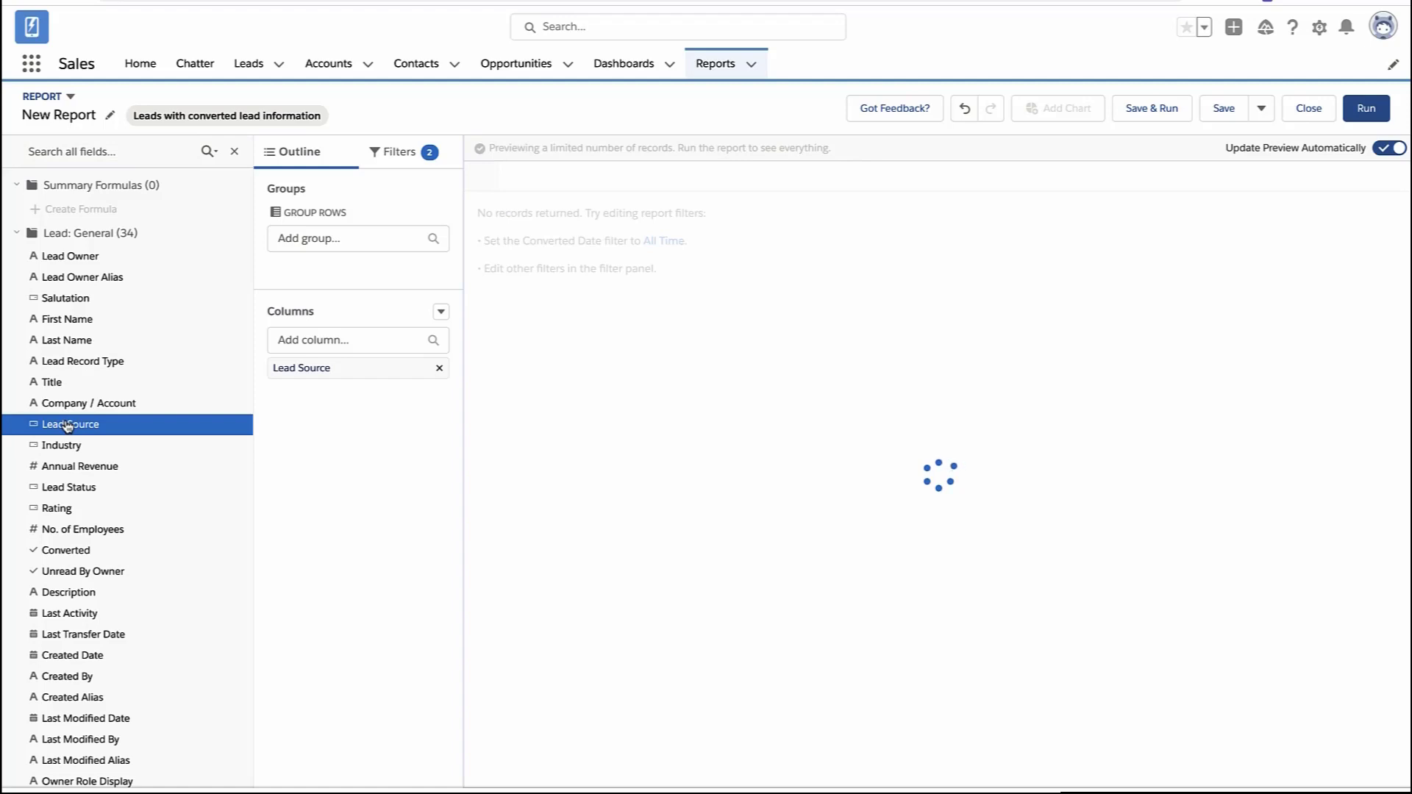
- Add Opportunity Name, Opportunity: Account and Opportunity Amount as report columns
{"action": "scroll", "coordinate": [68, 431], "scroll_direction": "down", "scroll_amount": 3}
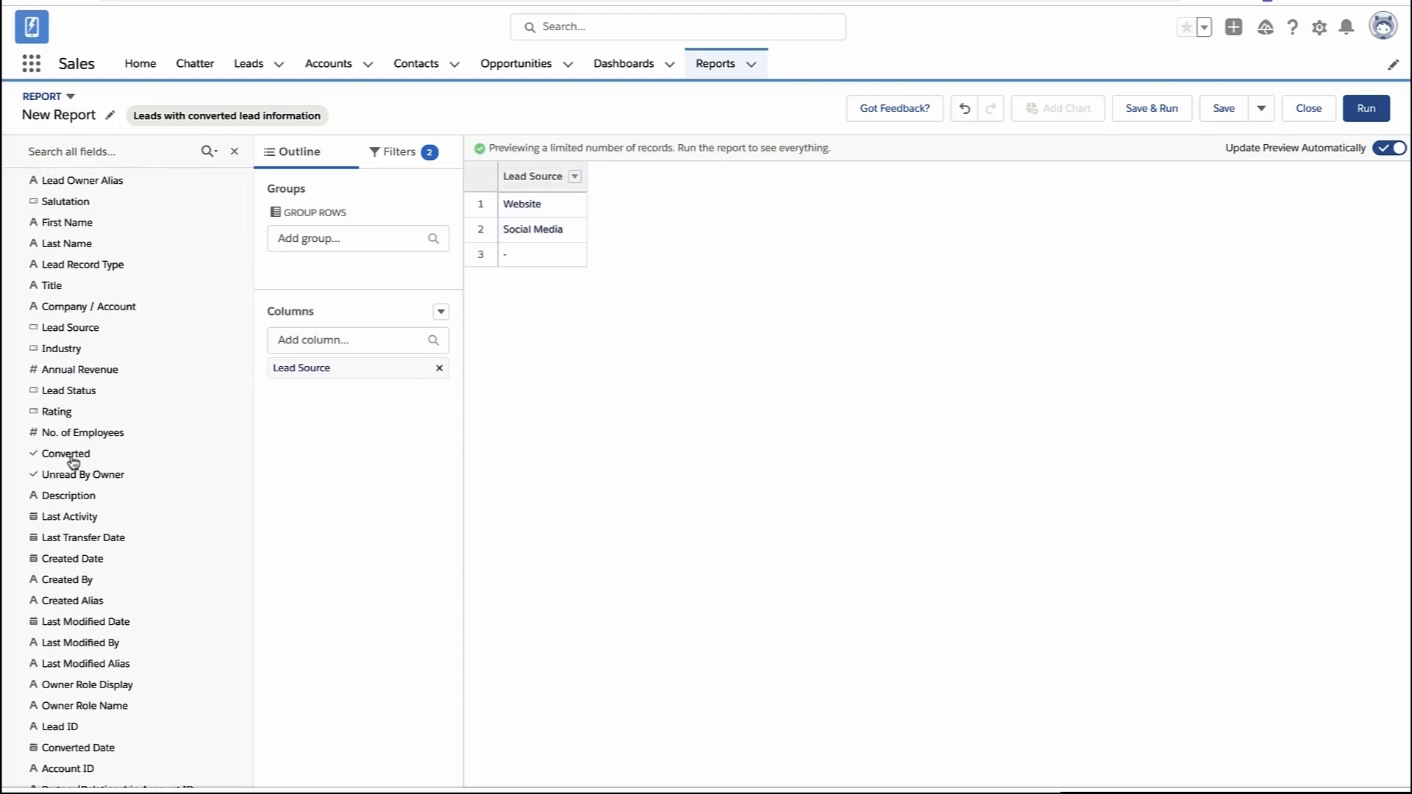
{"action": "scroll", "coordinate": [70, 460], "scroll_direction": "down", "scroll_amount": 2}
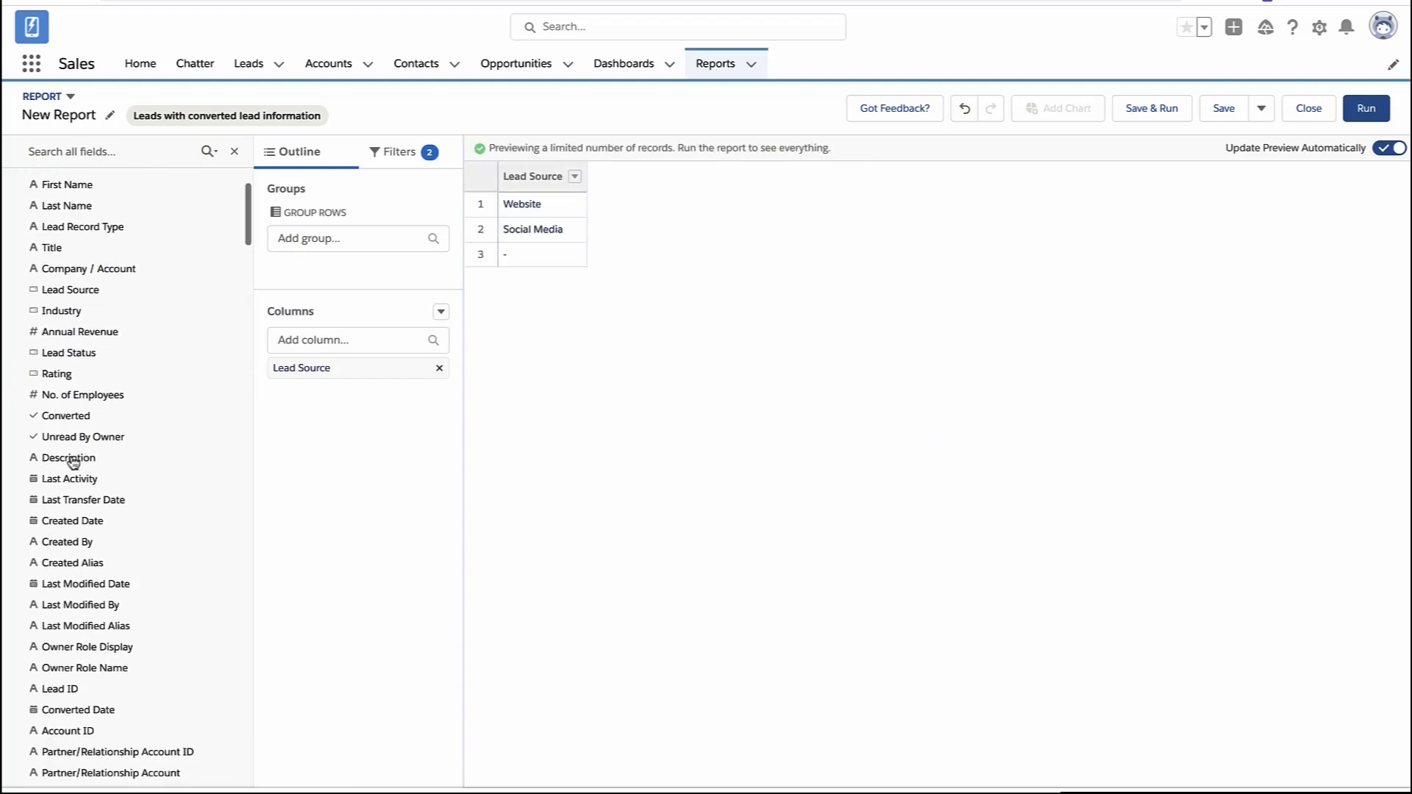
{"action": "scroll", "coordinate": [33, 464], "scroll_direction": "up", "scroll_amount": 6}
{"action": "left_click", "coordinate": [17, 233]}
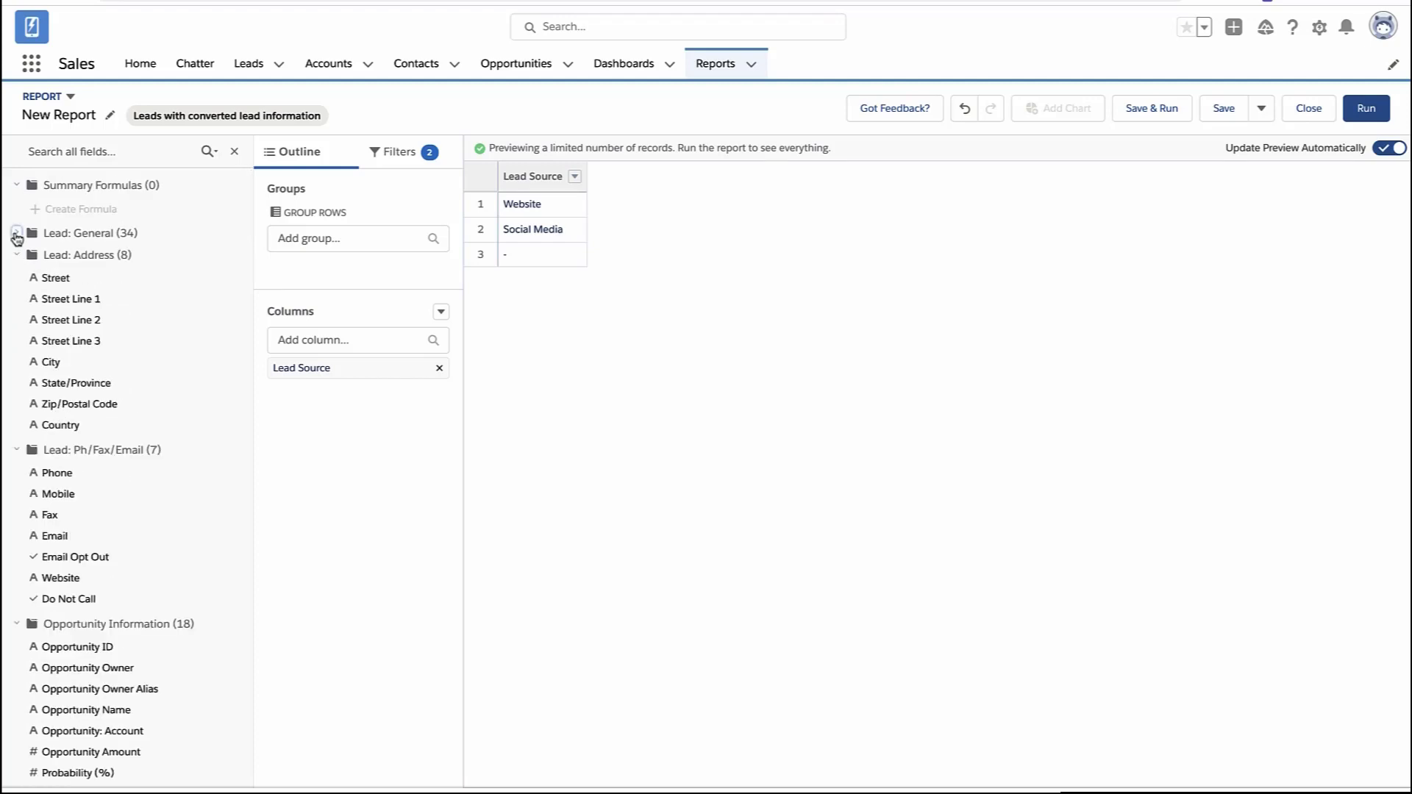
{"action": "left_click", "coordinate": [16, 256]}
{"action": "left_click", "coordinate": [16, 278]}
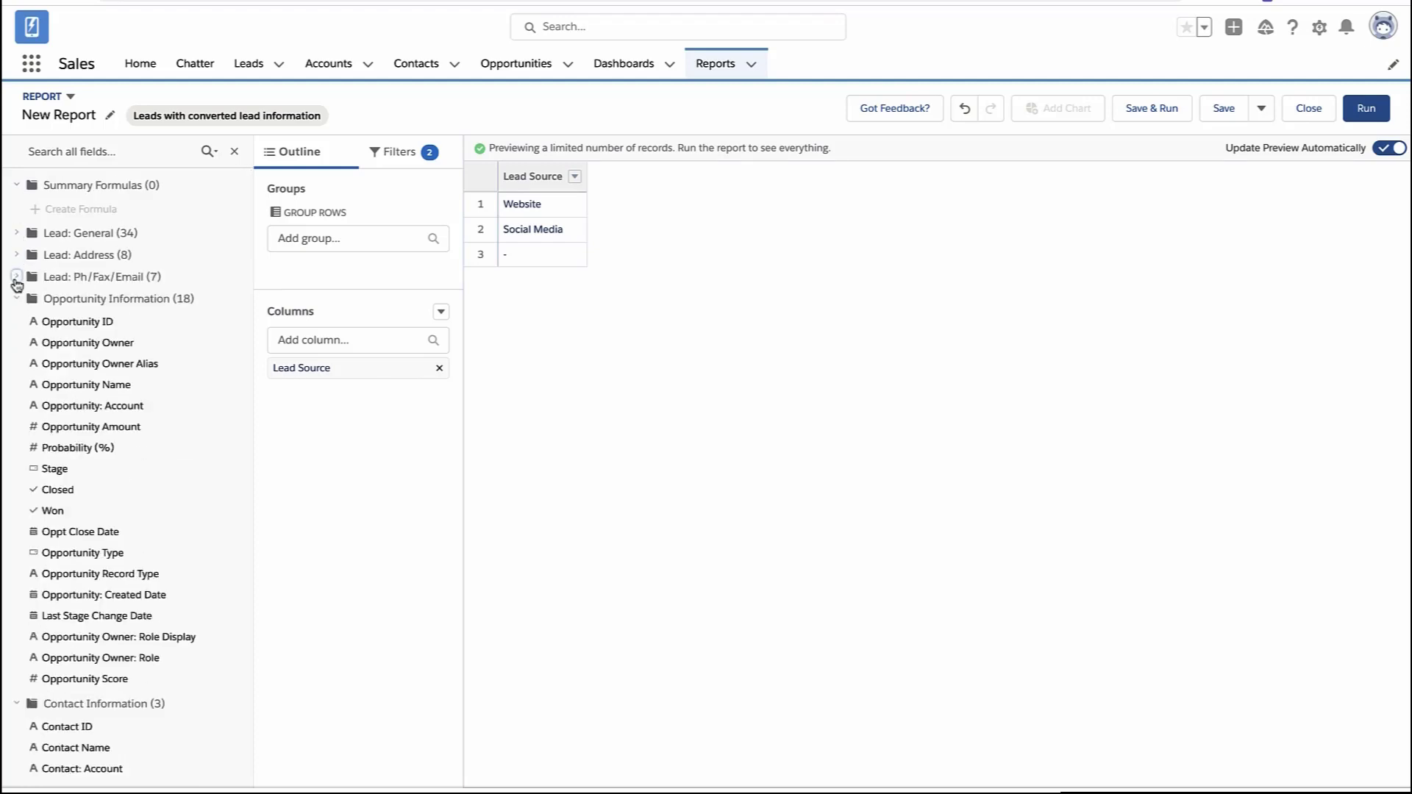
{"action": "left_click", "coordinate": [63, 390]}
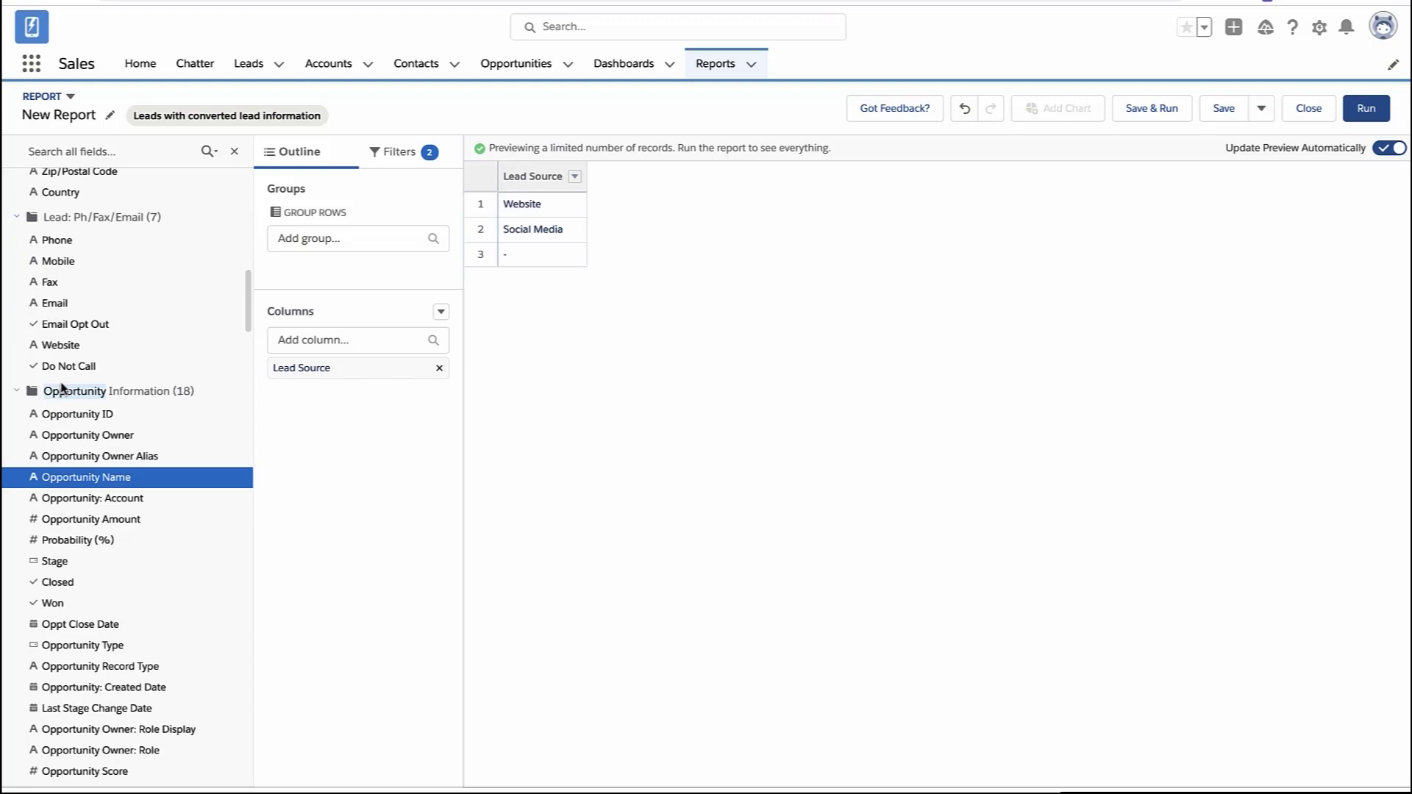
{"action": "double_click", "coordinate": [104, 481]}
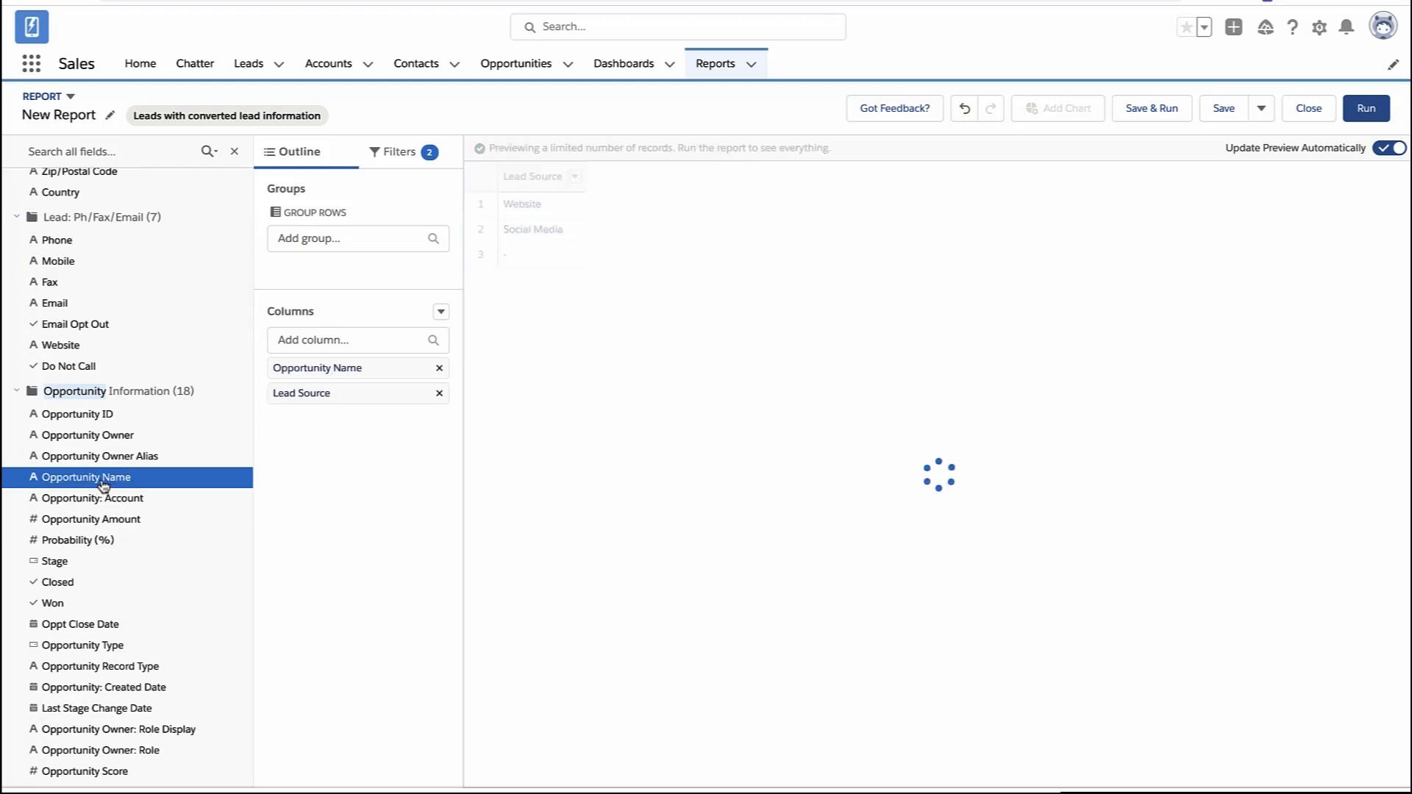
{"action": "double_click", "coordinate": [97, 498]}
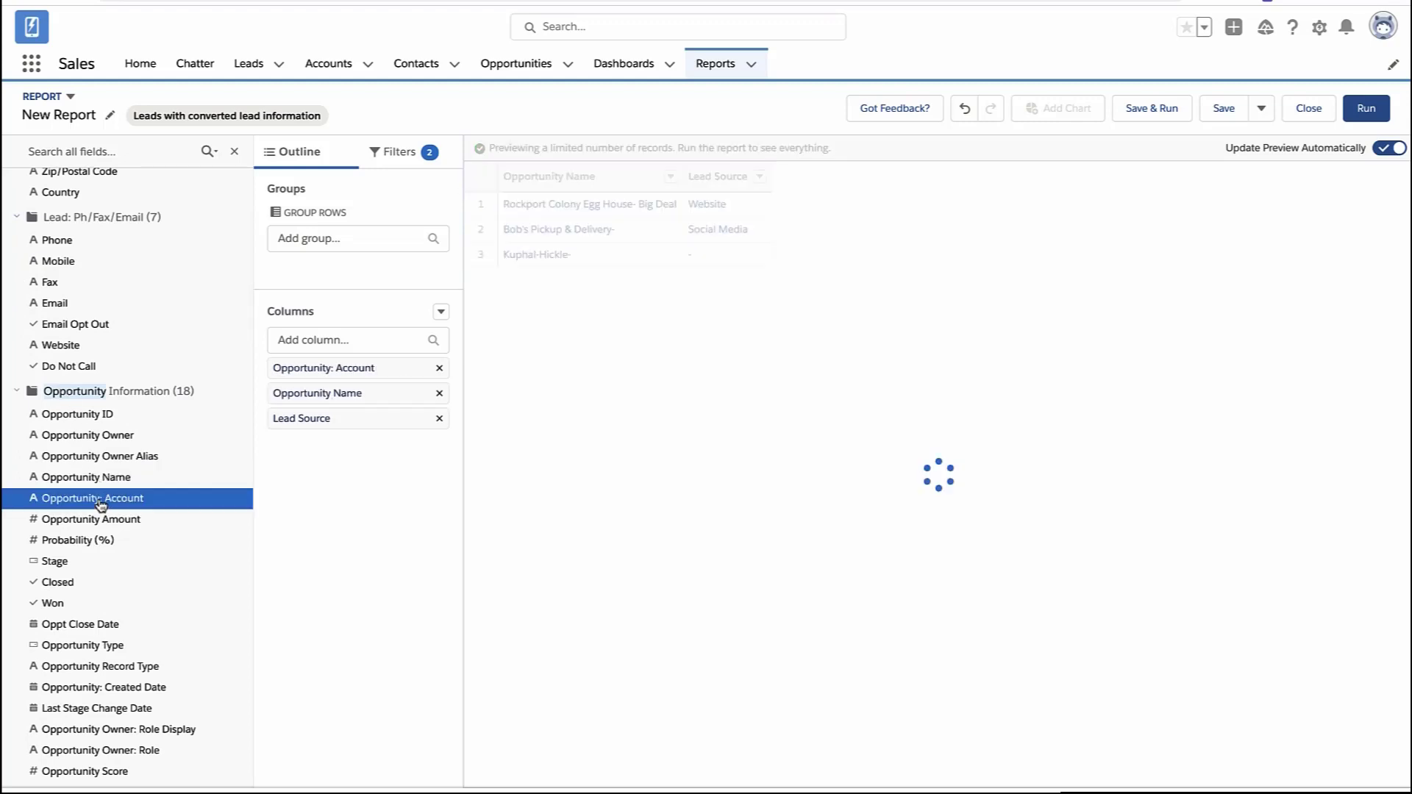
{"action": "double_click", "coordinate": [91, 519]}
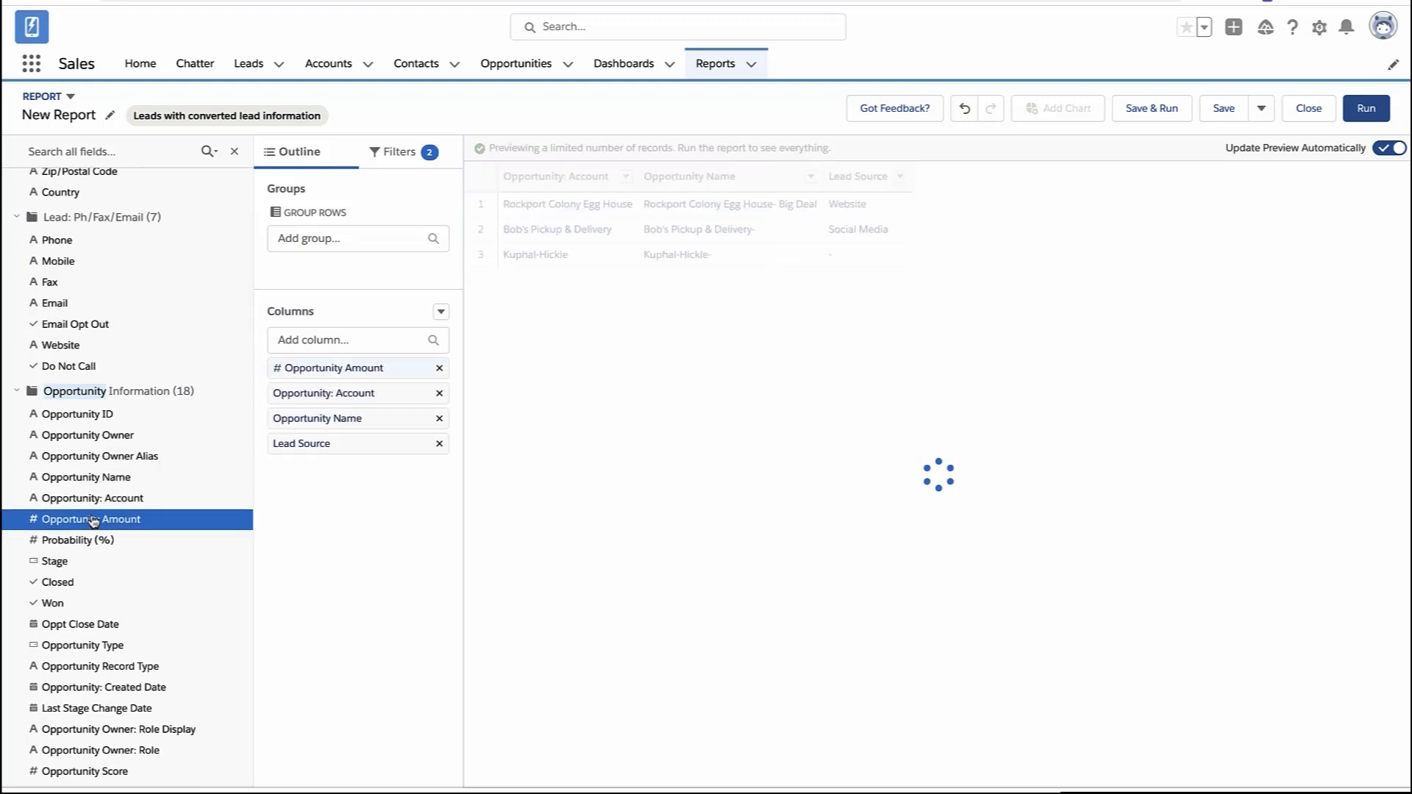
- Add Contact Name as a column and remove the Contact ID column
{"action": "left_click", "coordinate": [12, 390]}
{"action": "double_click", "coordinate": [67, 457]}
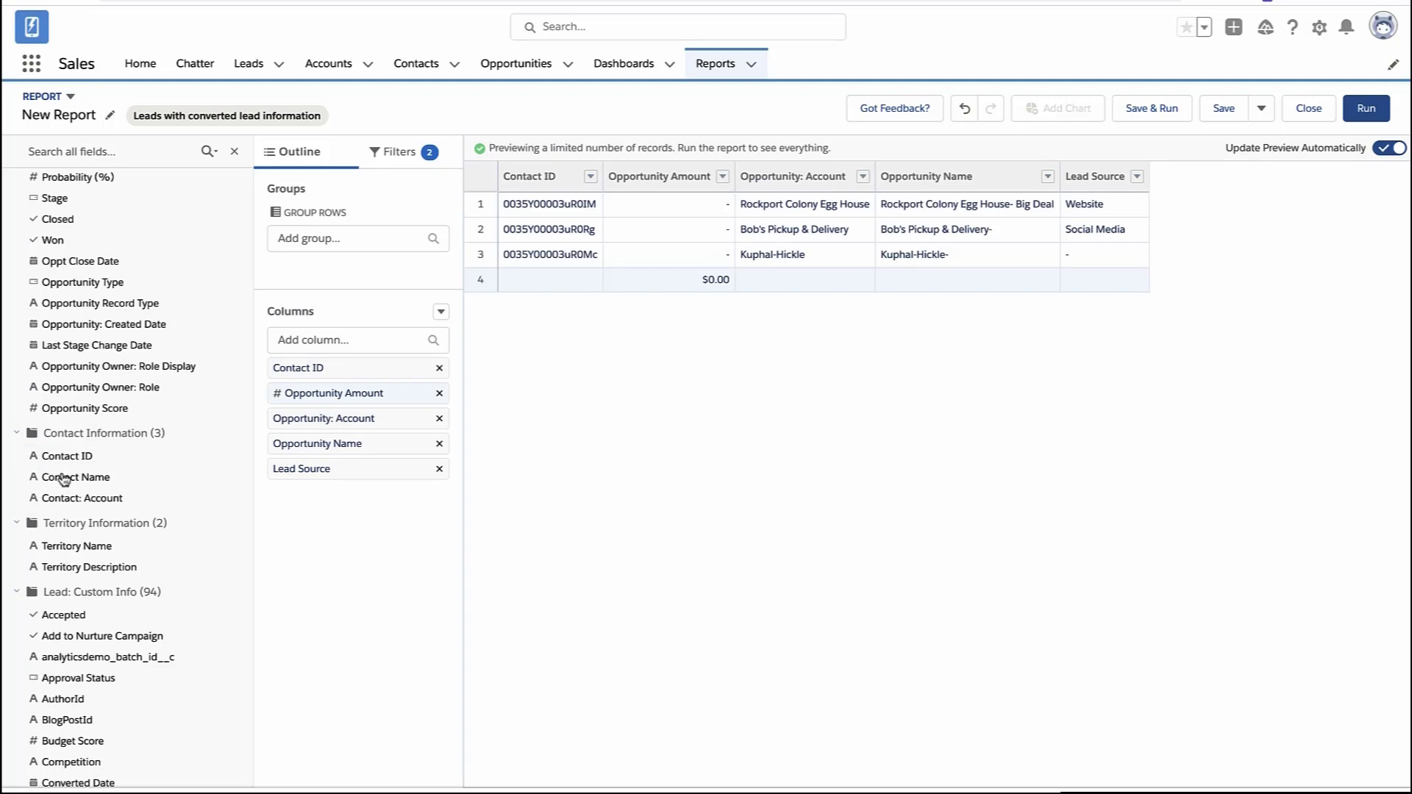
{"action": "double_click", "coordinate": [64, 478]}
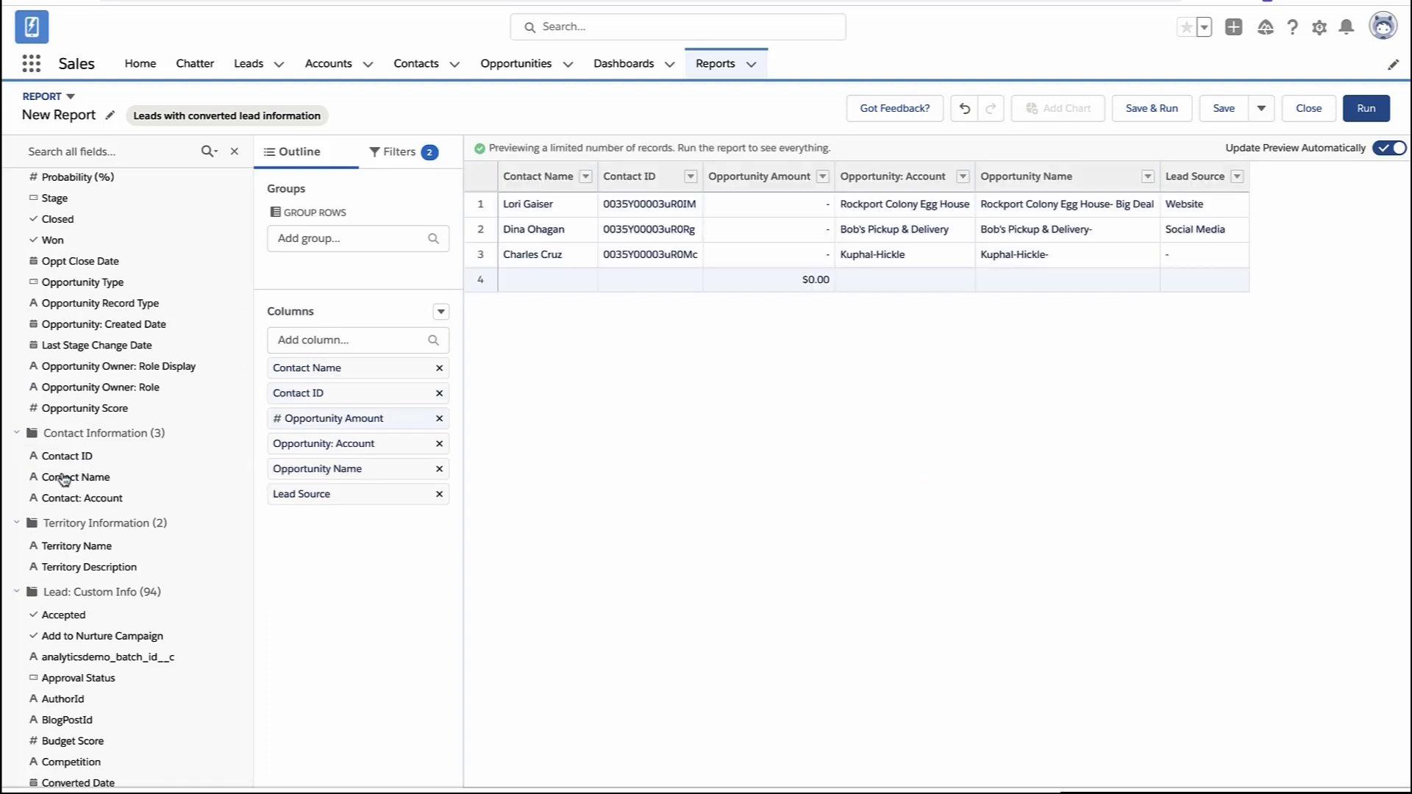
{"action": "left_click", "coordinate": [439, 394]}
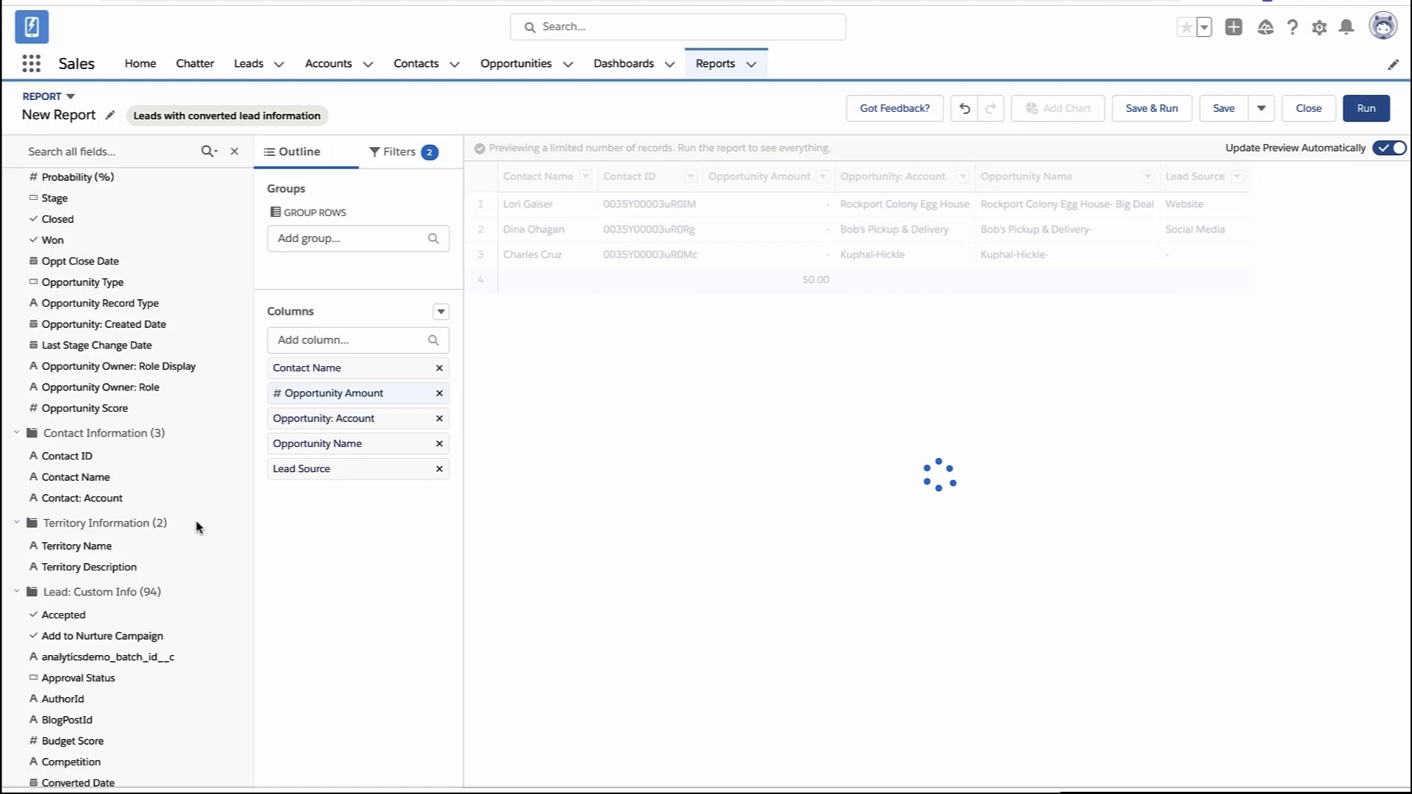
- Add Decision Timeframe from Lead: Custom Info as a report column
{"action": "scroll", "coordinate": [199, 527], "scroll_direction": "down", "scroll_amount": 1}
{"action": "left_click", "coordinate": [17, 382]}
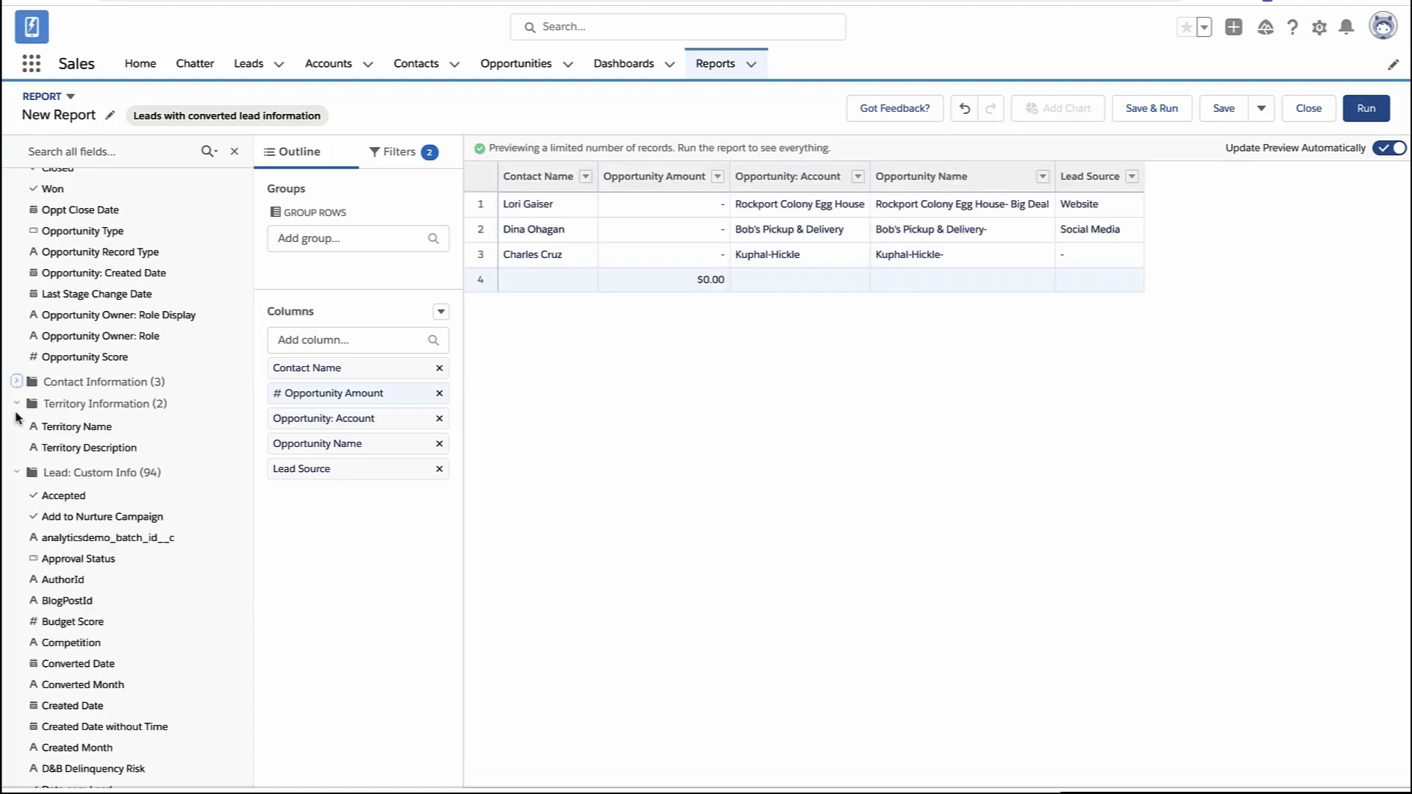
{"action": "left_click", "coordinate": [16, 404]}
{"action": "scroll", "coordinate": [53, 500], "scroll_direction": "down", "scroll_amount": 10}
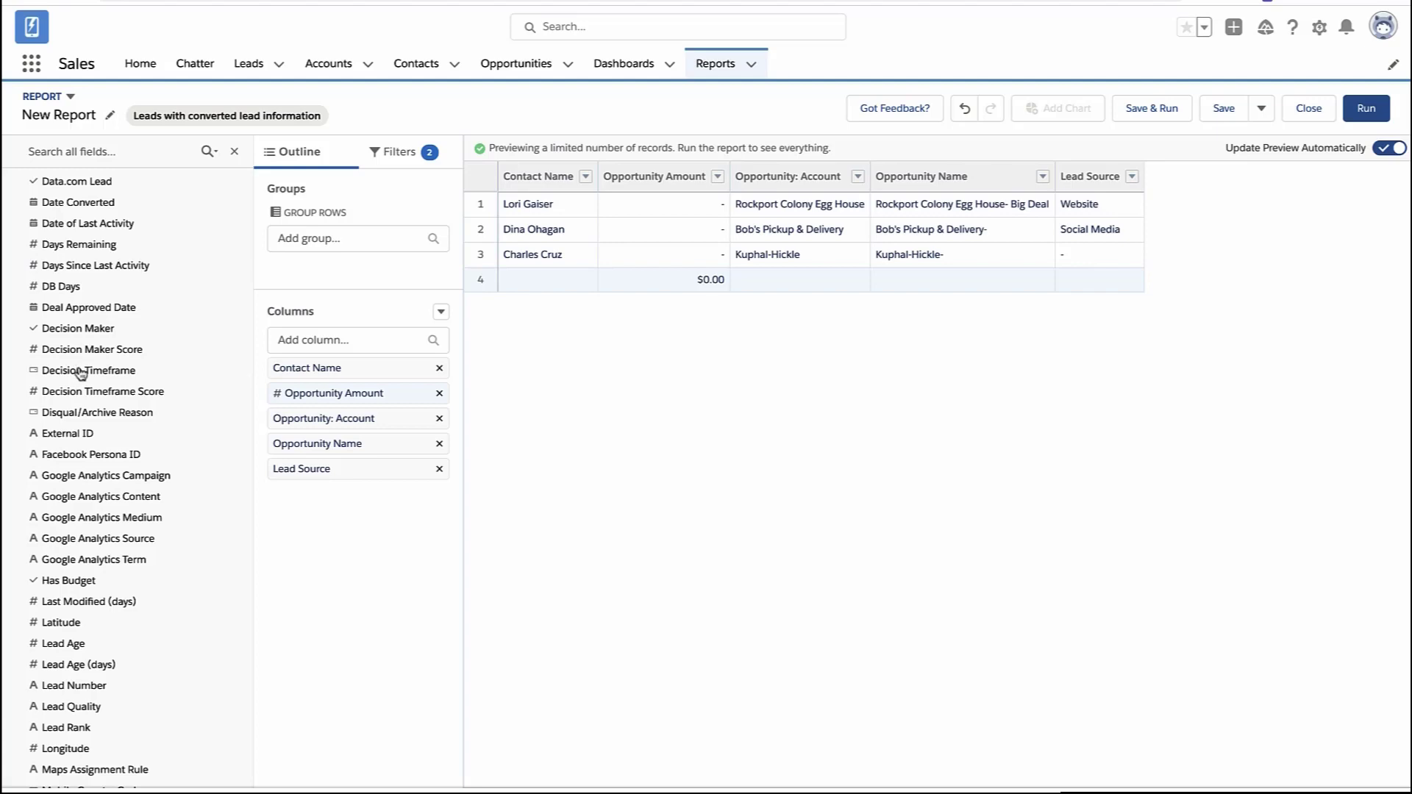
{"action": "double_click", "coordinate": [81, 372]}
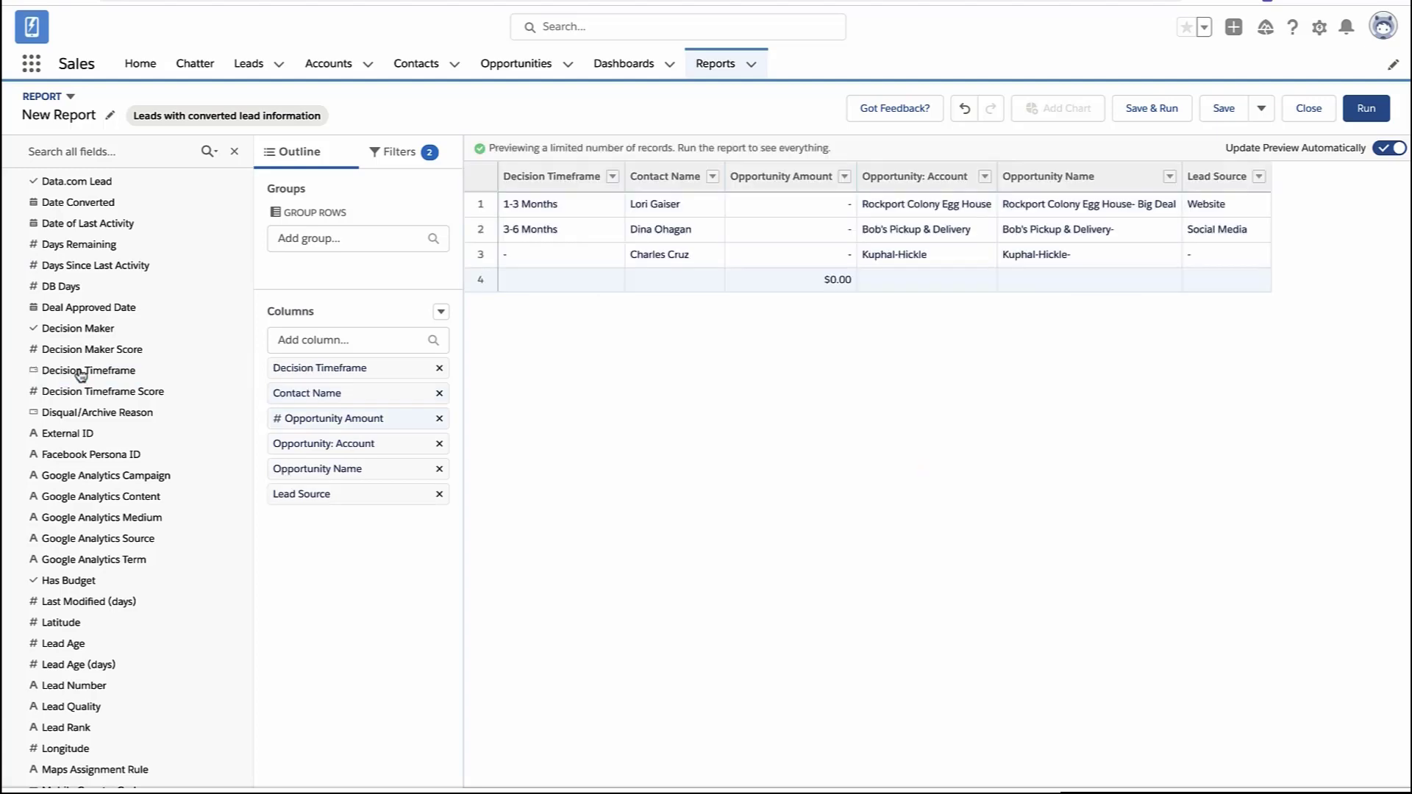
{"action": "scroll", "coordinate": [83, 469], "scroll_direction": "down", "scroll_amount": 4}
{"action": "scroll", "coordinate": [83, 468], "scroll_direction": "down", "scroll_amount": 20}
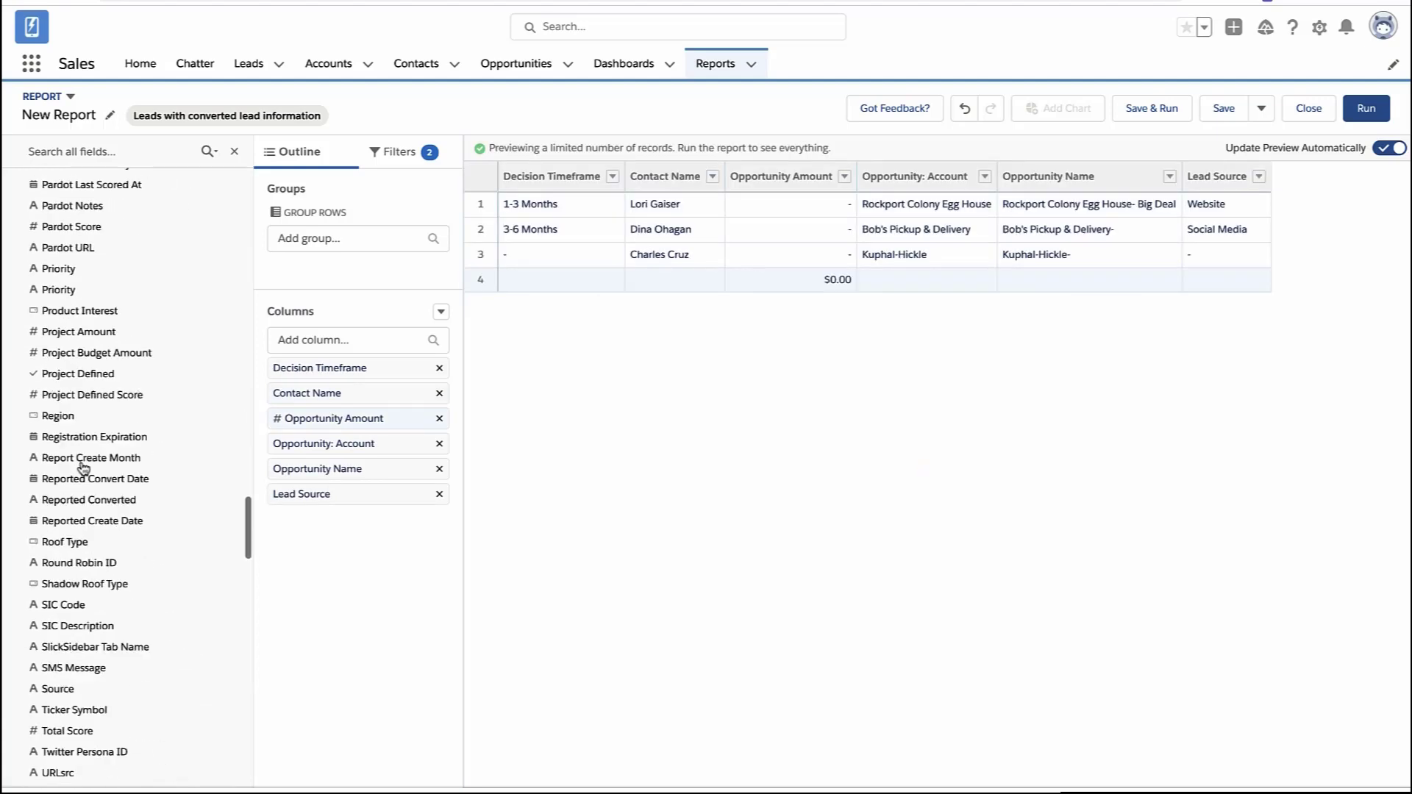
{"action": "scroll", "coordinate": [84, 469], "scroll_direction": "up", "scroll_amount": 20}
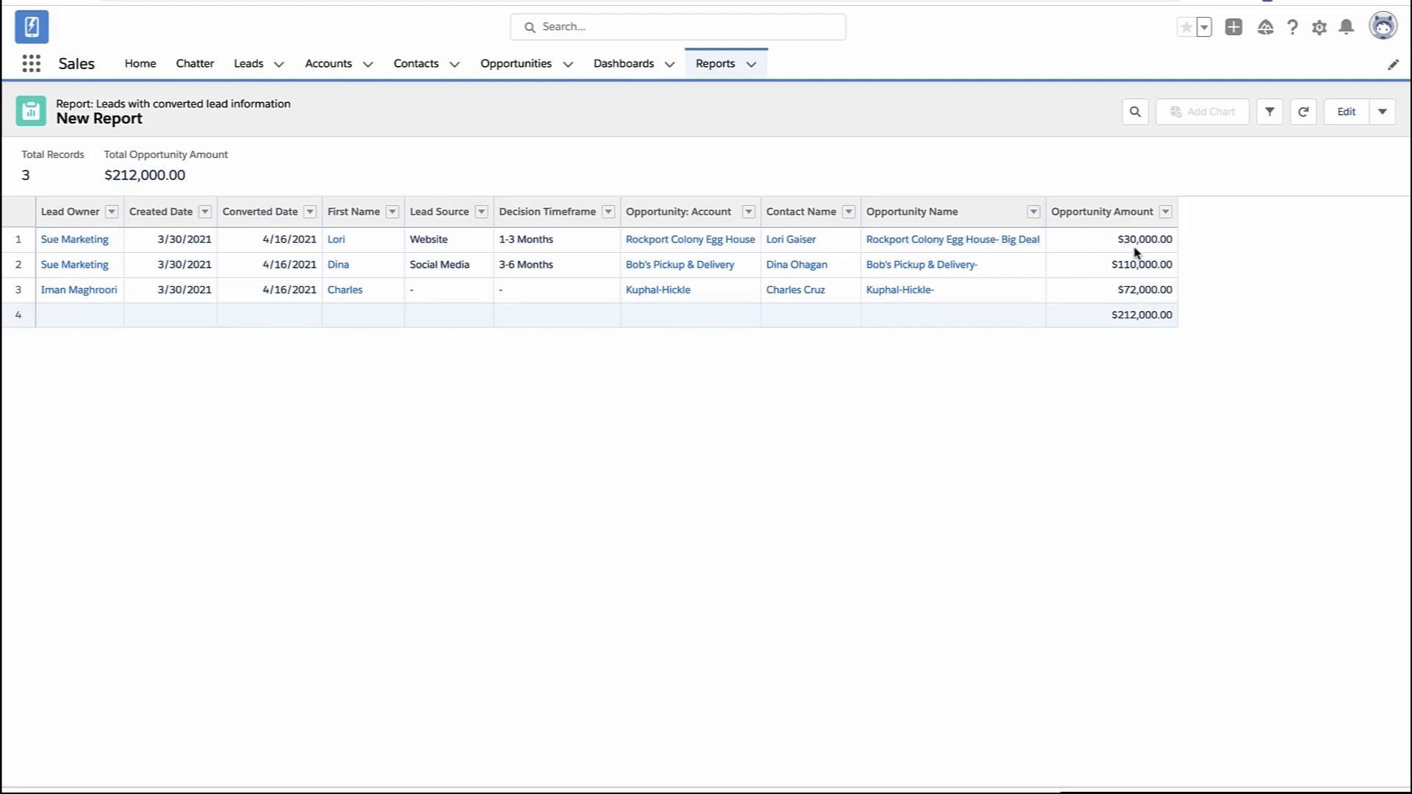
- Reopen the ten-column converted leads report in the report builder
{"action": "left_click", "coordinate": [1347, 112]}
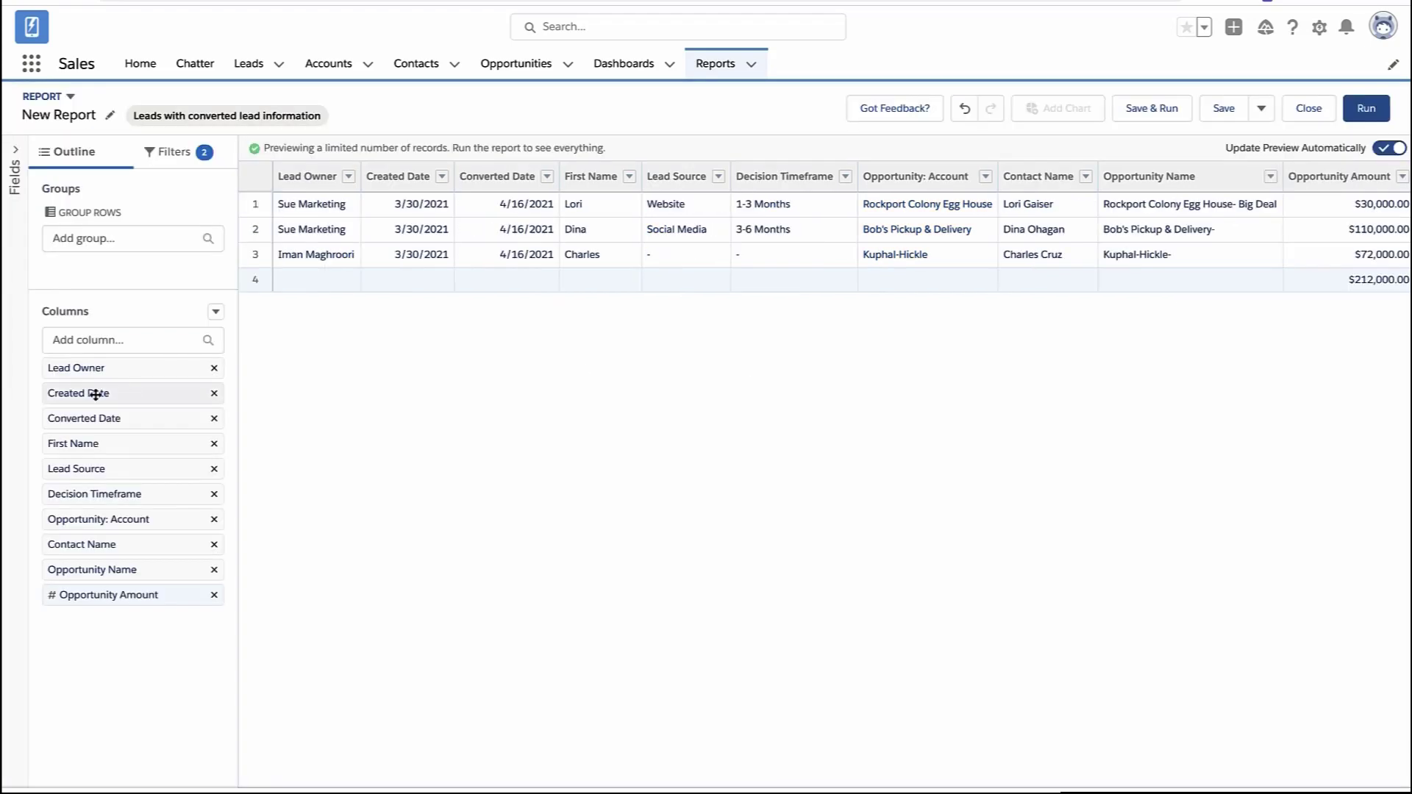
- Group the report rows by Lead Owner and run it
{"action": "left_click_drag", "start_coordinate": [95, 367], "coordinate": [113, 258]}
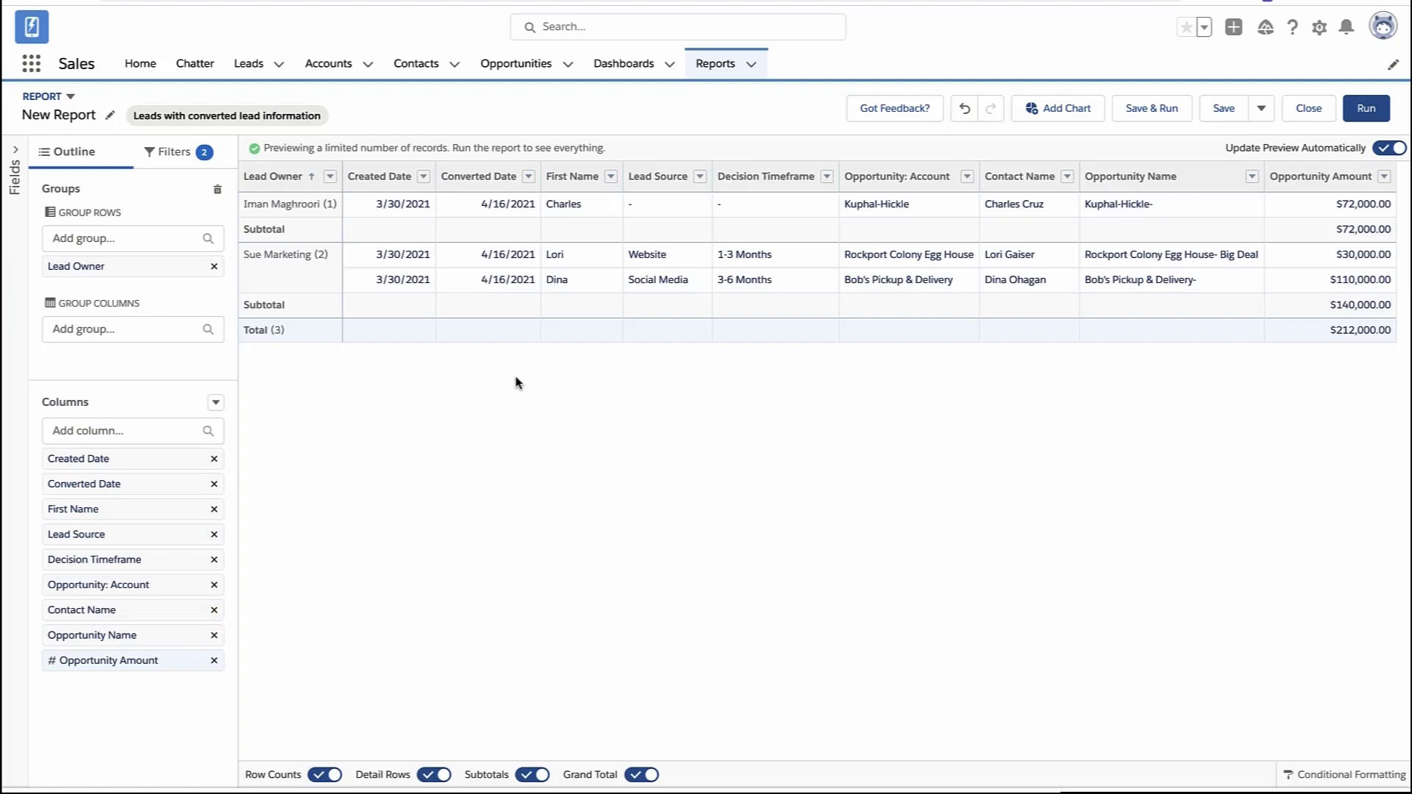
{"action": "left_click", "coordinate": [1362, 111]}
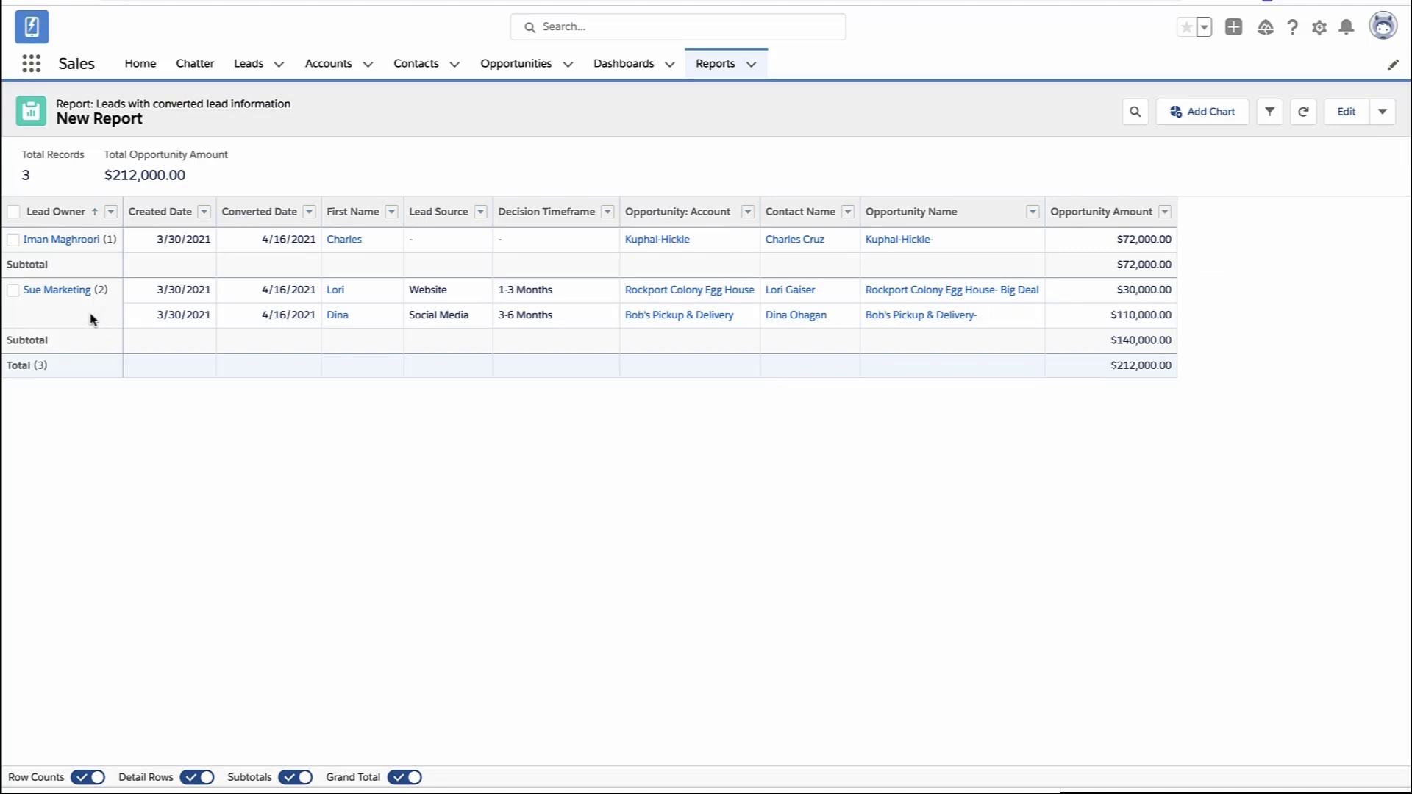
- Insert a bar chart of Sum of Opportunity Amount per Lead Owner and open its Chart Properties
{"action": "left_click", "coordinate": [1193, 112]}
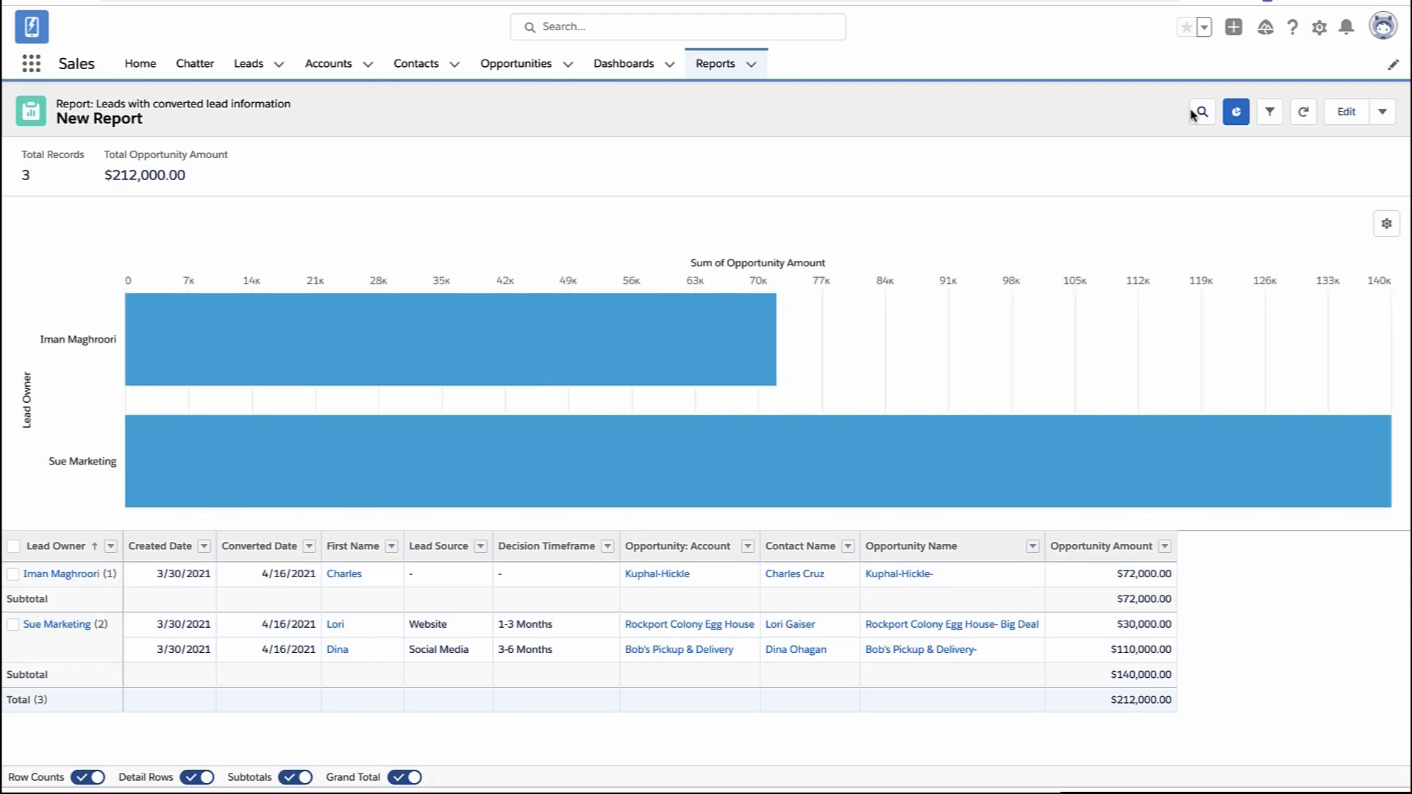
{"action": "left_click", "coordinate": [1388, 225]}
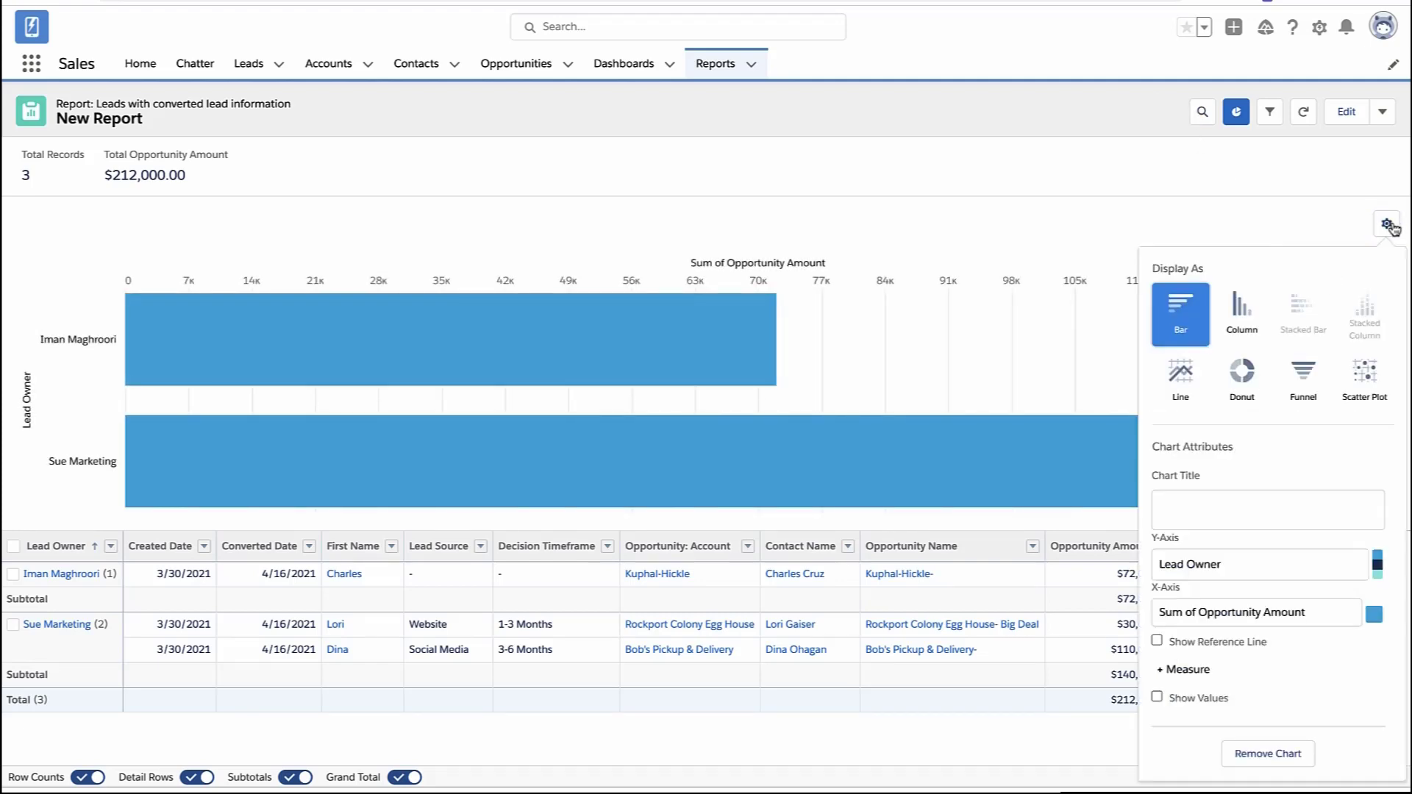